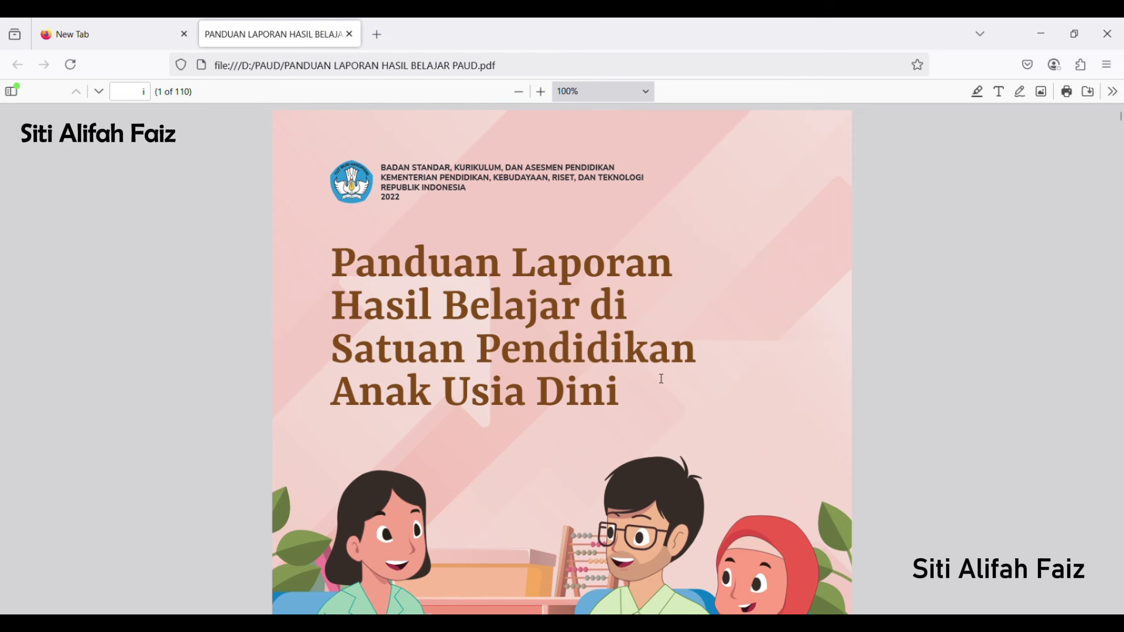
# Browse the PAUD learning report guide to page 70 and read the introduction to its example narratives
pyautogui.scroll(-4, 711, 417)
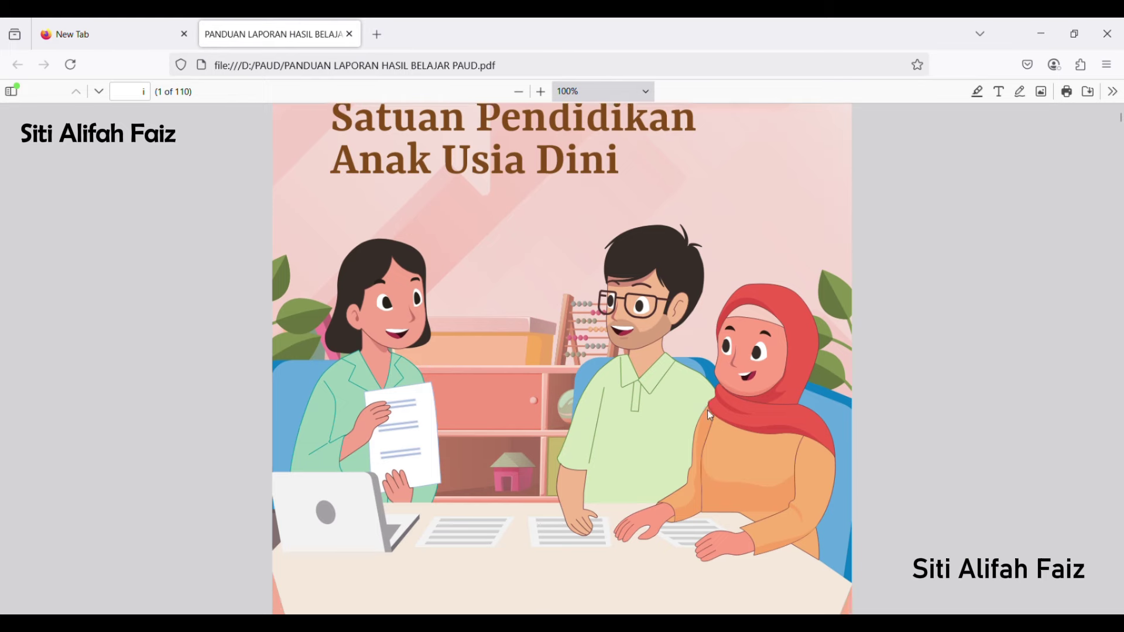
pyautogui.scroll(3, 710, 416)
pyautogui.scroll(-3, 710, 418)
pyautogui.scroll(-10, 710, 418)
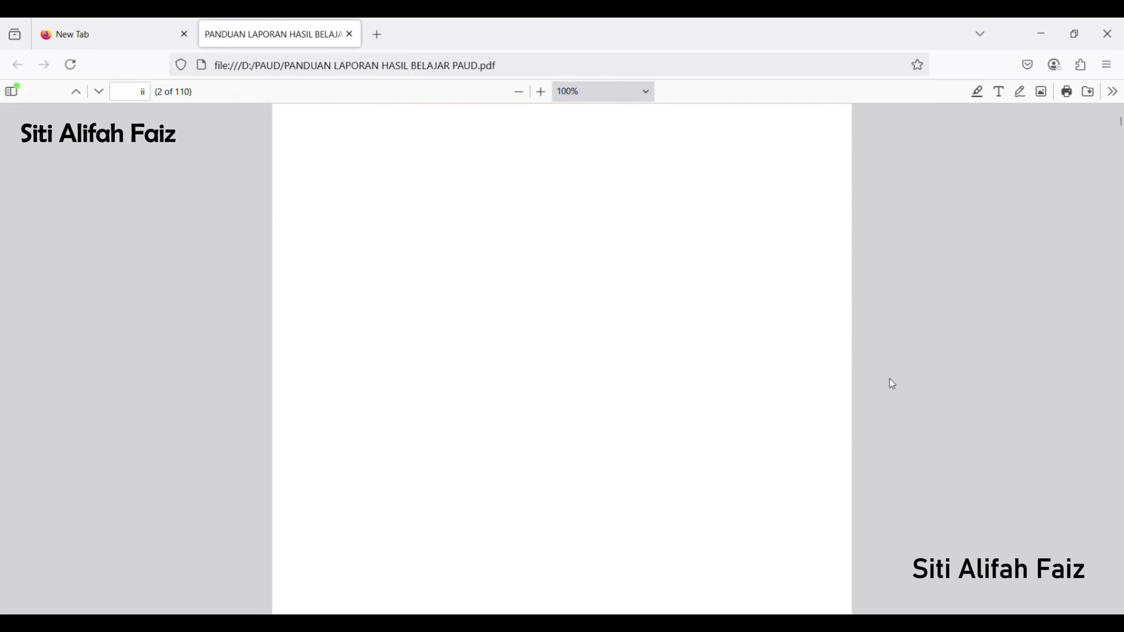
pyautogui.scroll(-4, 958, 346)
pyautogui.scroll(-12, 972, 351)
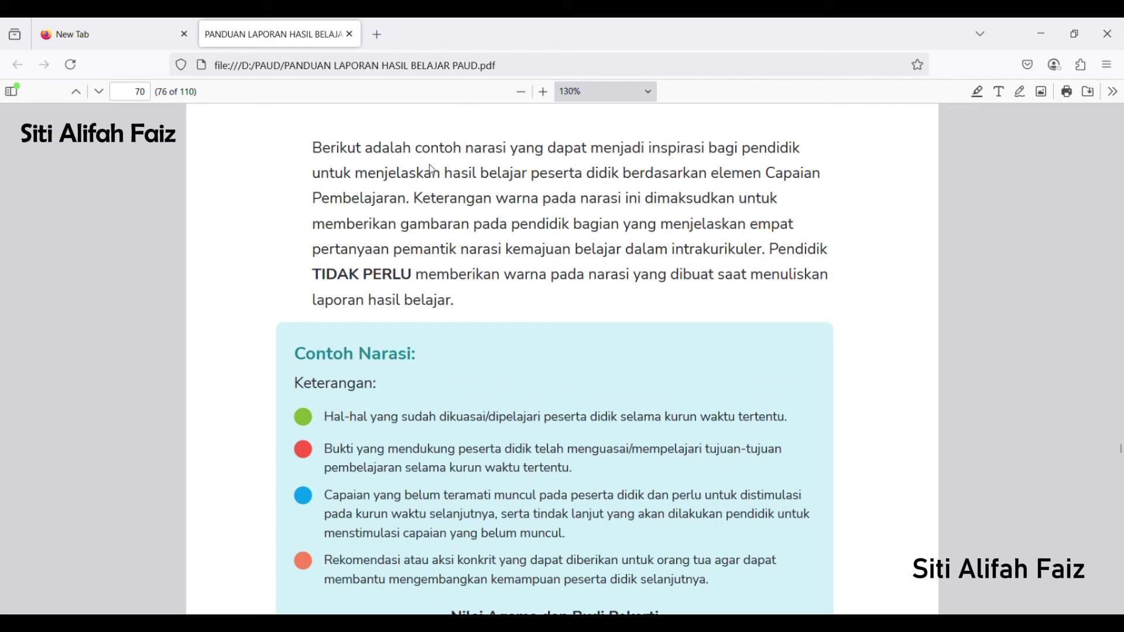
pyautogui.moveTo(424, 153); pyautogui.dragTo(721, 183)
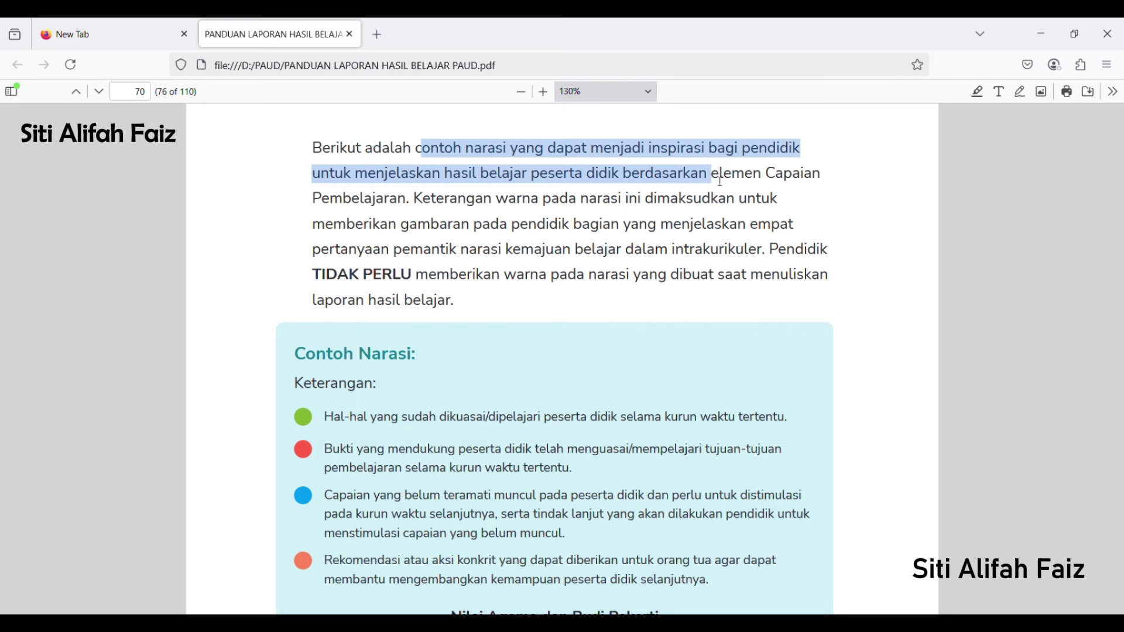
pyautogui.moveTo(722, 183); pyautogui.dragTo(422, 206)
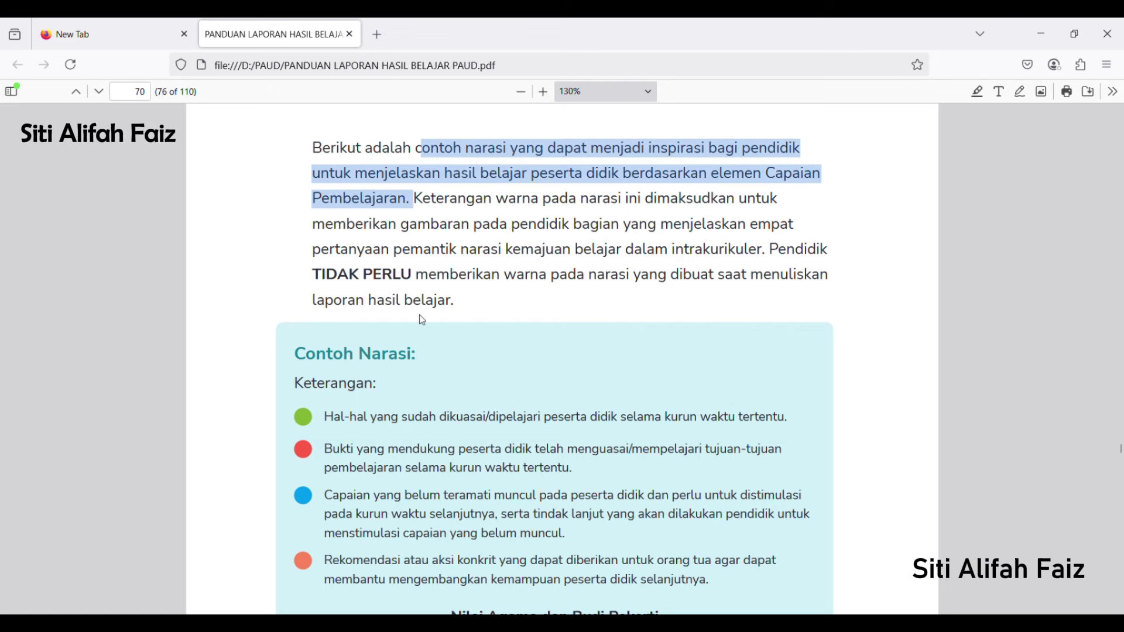
# Examine the "Keterangan" colour legend under "Contoh Narasi", covering the evidence, unachieved outcomes and parent recommendations
pyautogui.scroll(-5, 419, 314)
pyautogui.scroll(1, 419, 315)
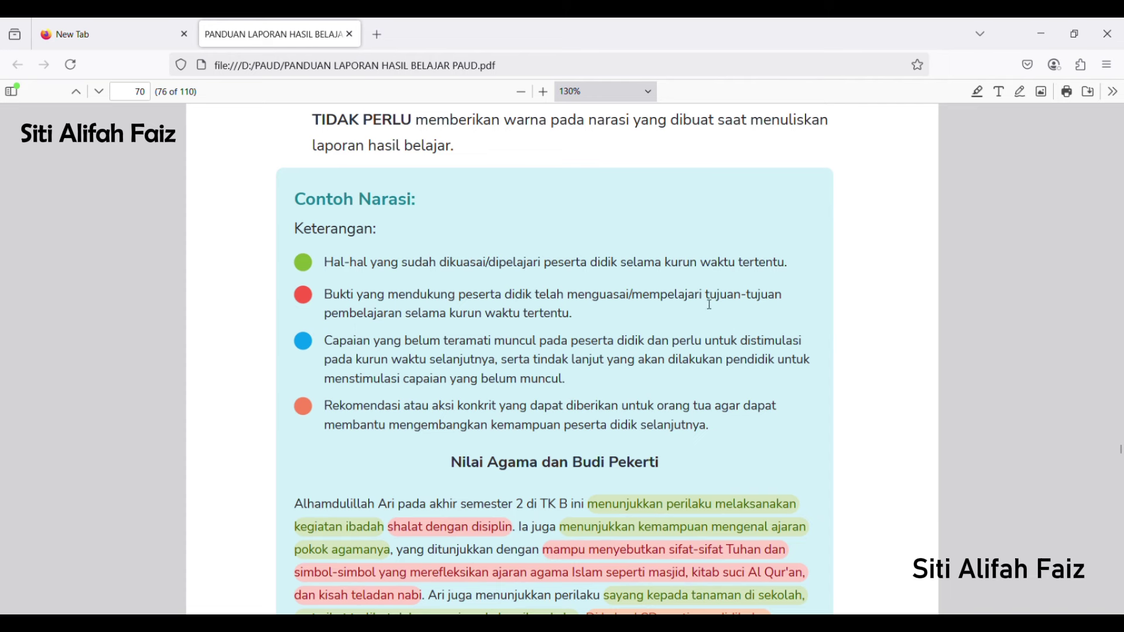
pyautogui.moveTo(705, 301); pyautogui.dragTo(774, 311)
pyautogui.moveTo(406, 321); pyautogui.dragTo(579, 324)
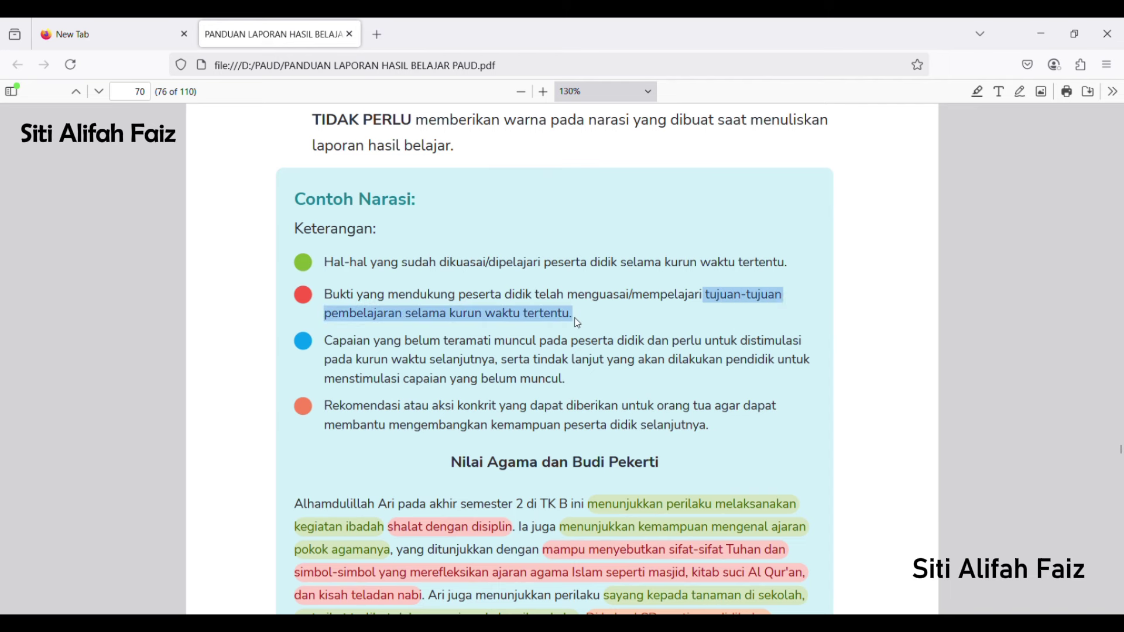
pyautogui.click(589, 312)
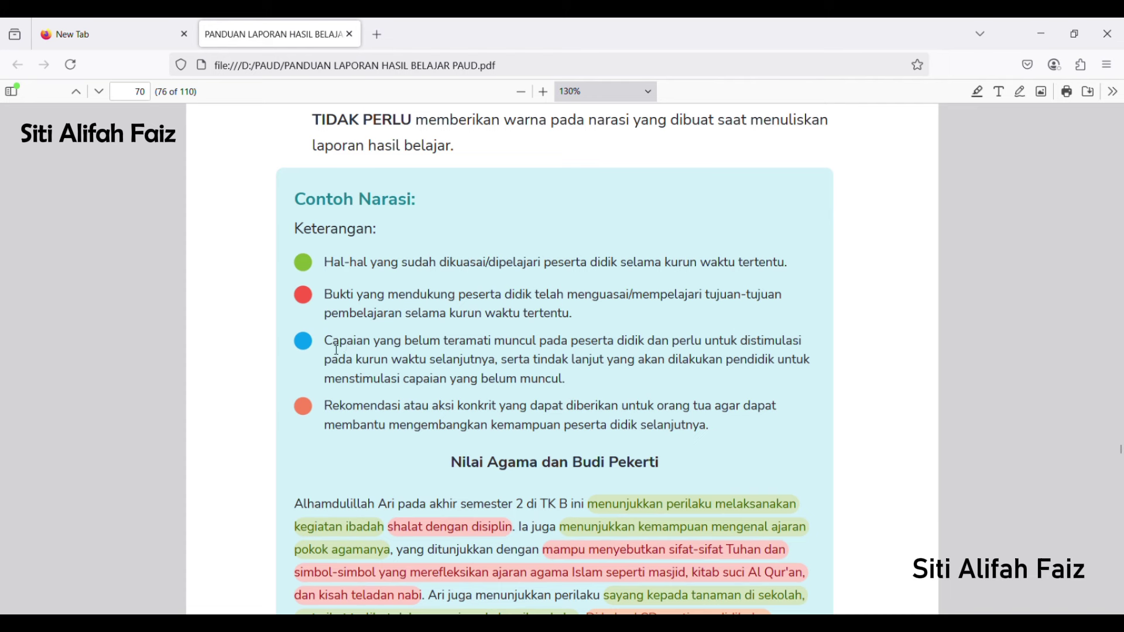
pyautogui.moveTo(335, 350); pyautogui.dragTo(498, 373)
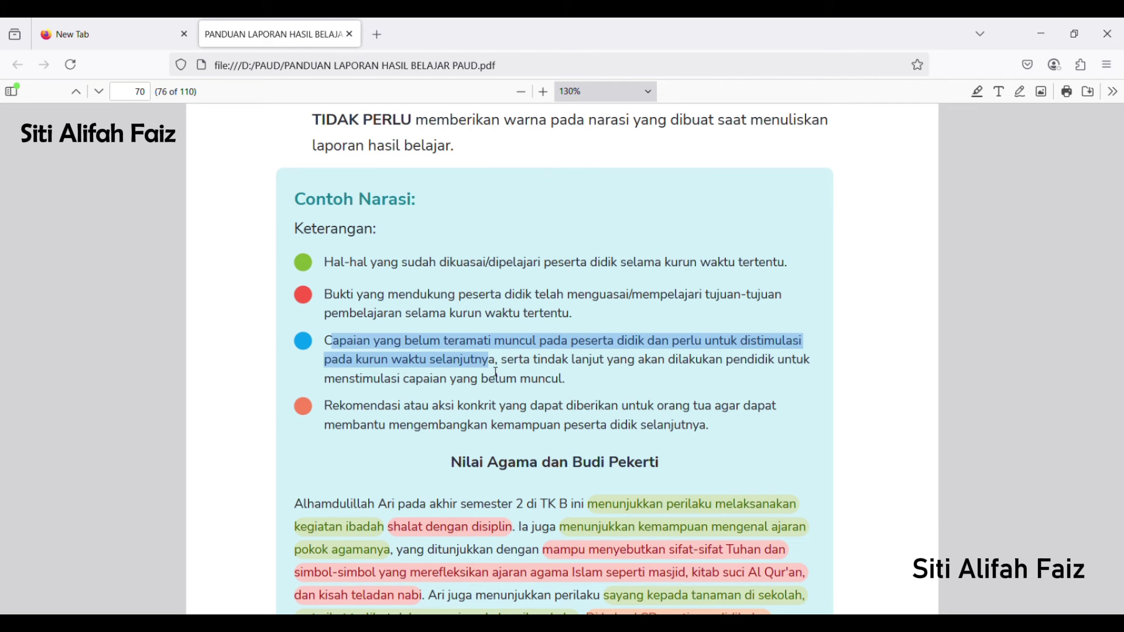
pyautogui.moveTo(497, 373); pyautogui.dragTo(566, 367)
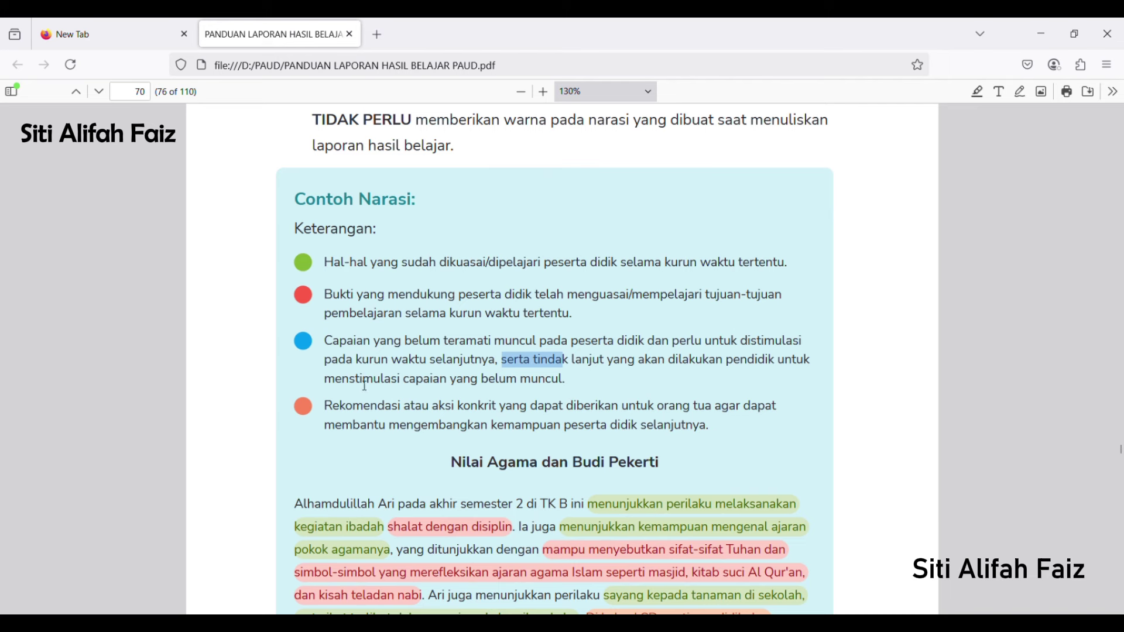
pyautogui.moveTo(328, 382); pyautogui.dragTo(573, 392)
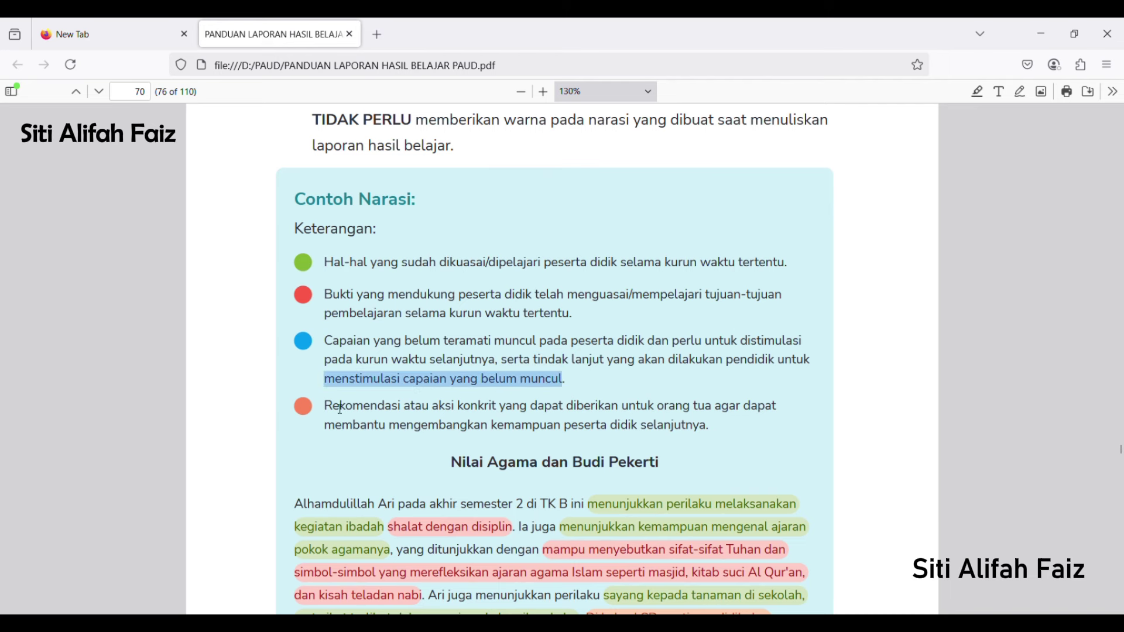
pyautogui.moveTo(327, 409); pyautogui.dragTo(438, 418)
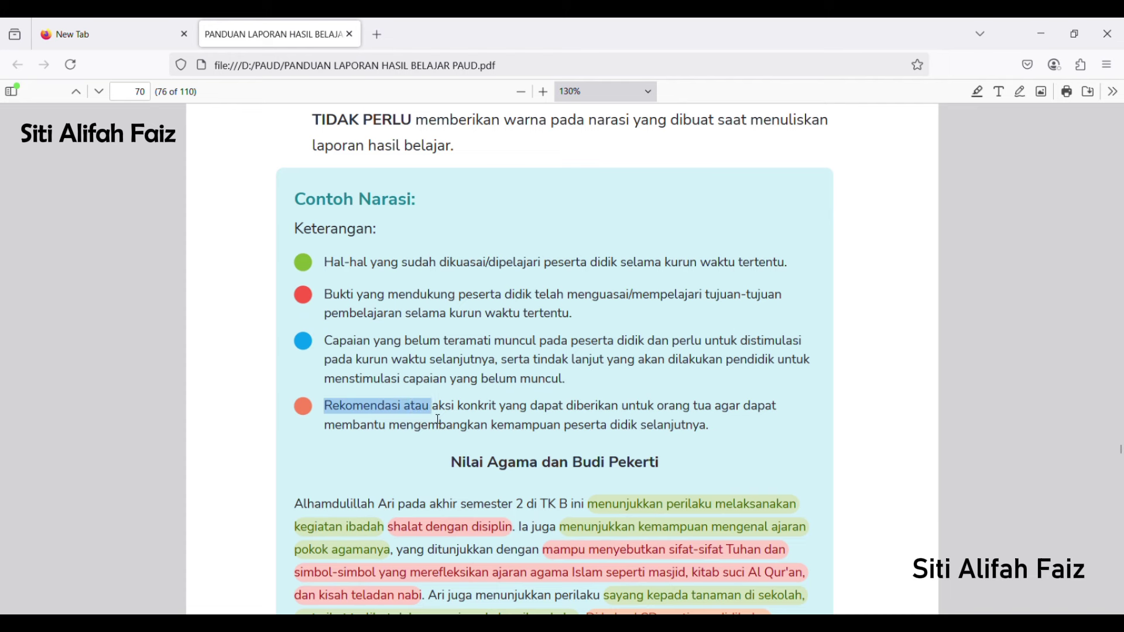
pyautogui.click(548, 416)
pyautogui.moveTo(566, 415); pyautogui.dragTo(710, 426)
pyautogui.click(718, 399)
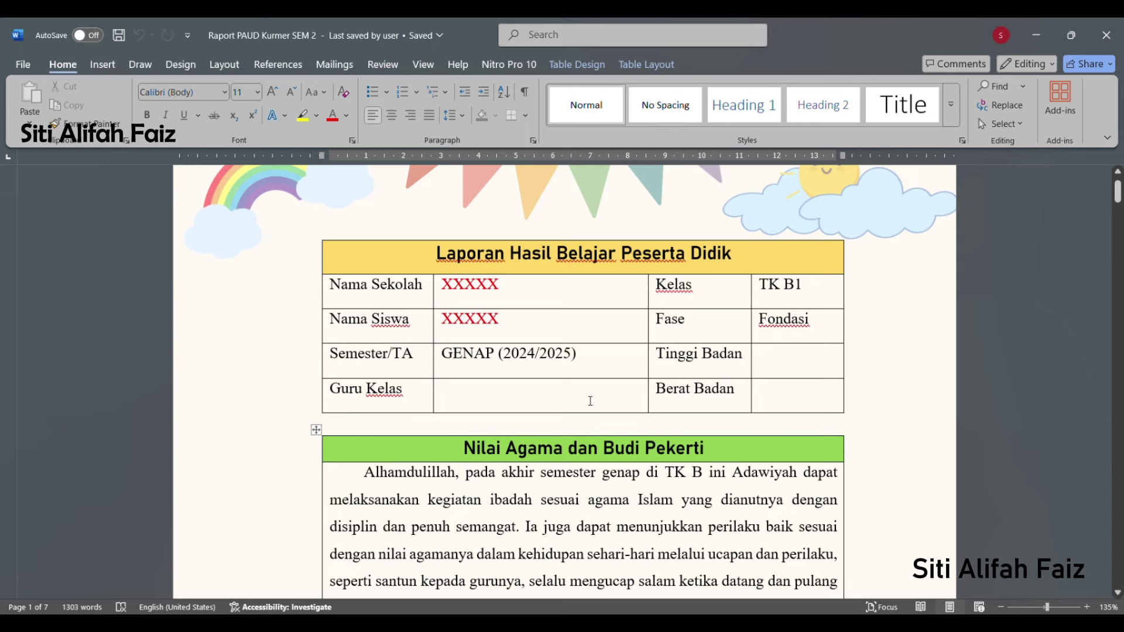
# Switch to the Word document "Raport PAUD Kurmer SEM 2" and review the opening paragraph of "Nilai Agama dan Budi Pekerti"
pyautogui.scroll(-1, 591, 401)
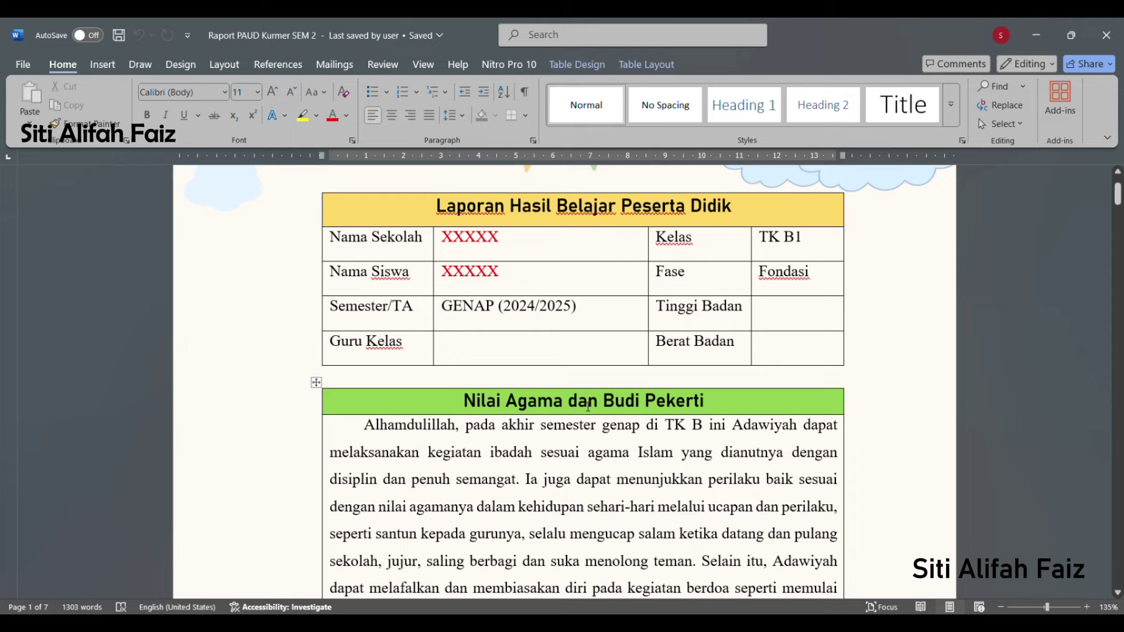
pyautogui.scroll(-1, 364, 432)
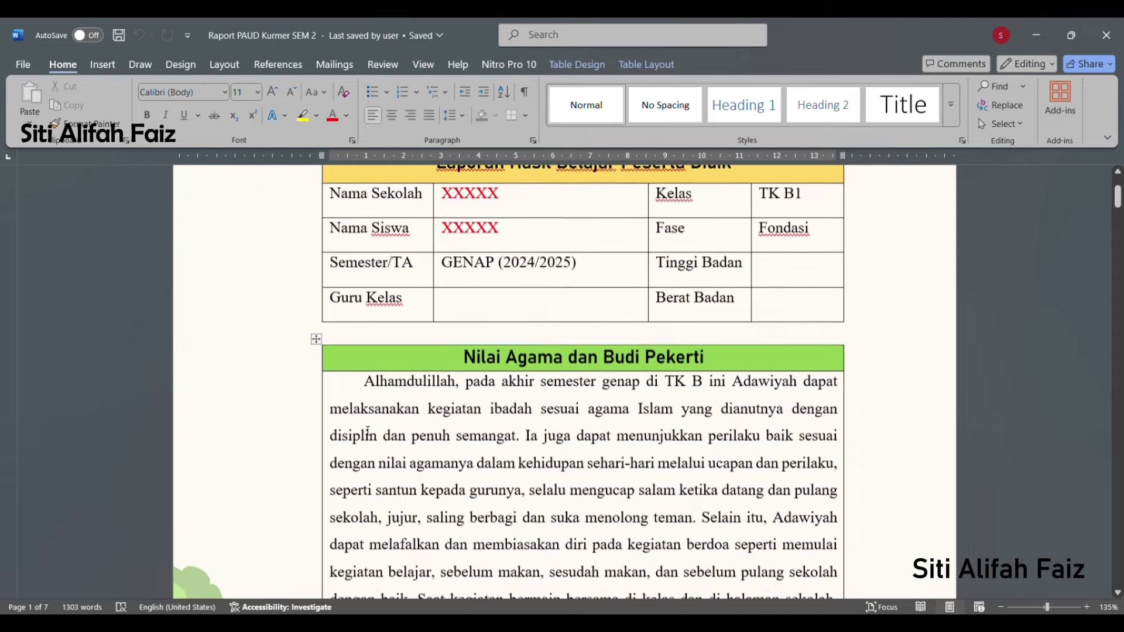
pyautogui.scroll(-1, 372, 384)
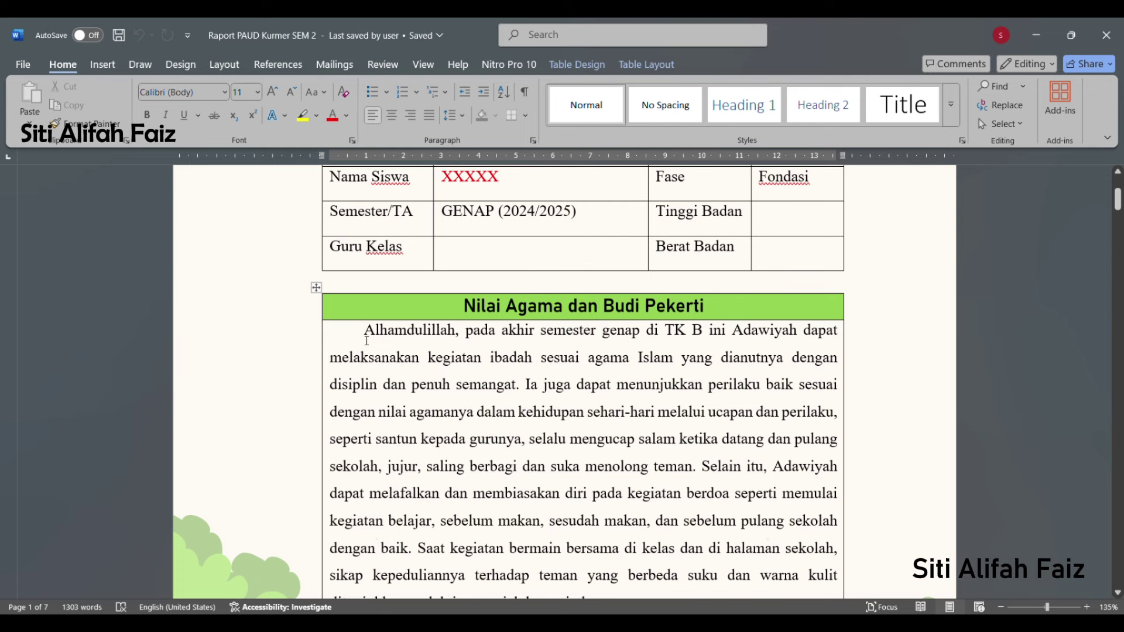
pyautogui.scroll(-1, 370, 342)
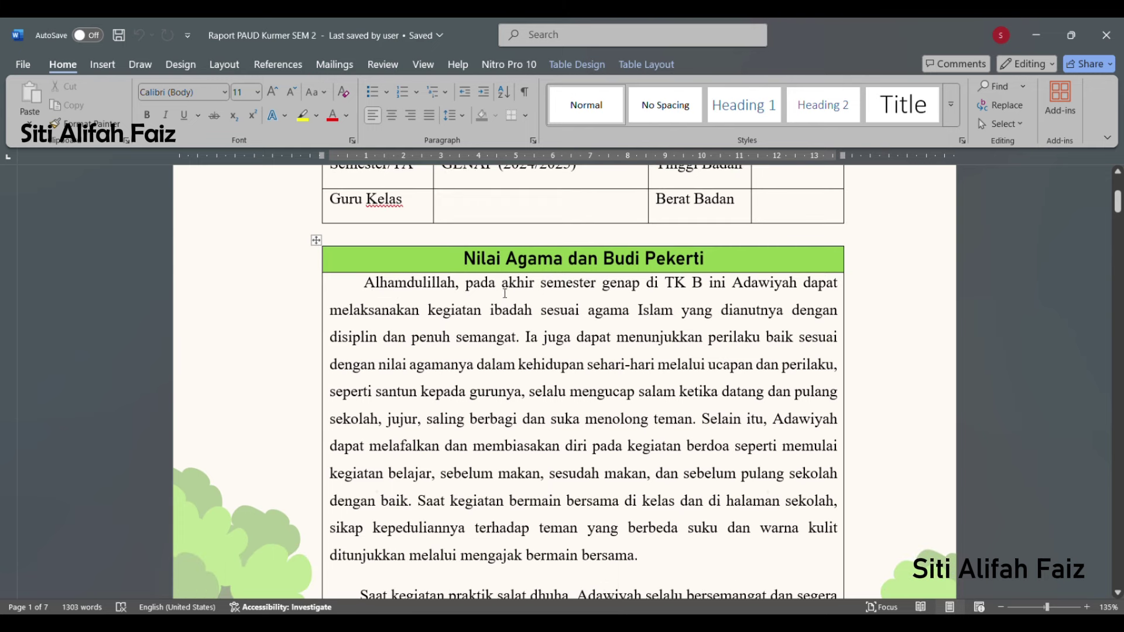
pyautogui.moveTo(374, 295); pyautogui.dragTo(680, 433)
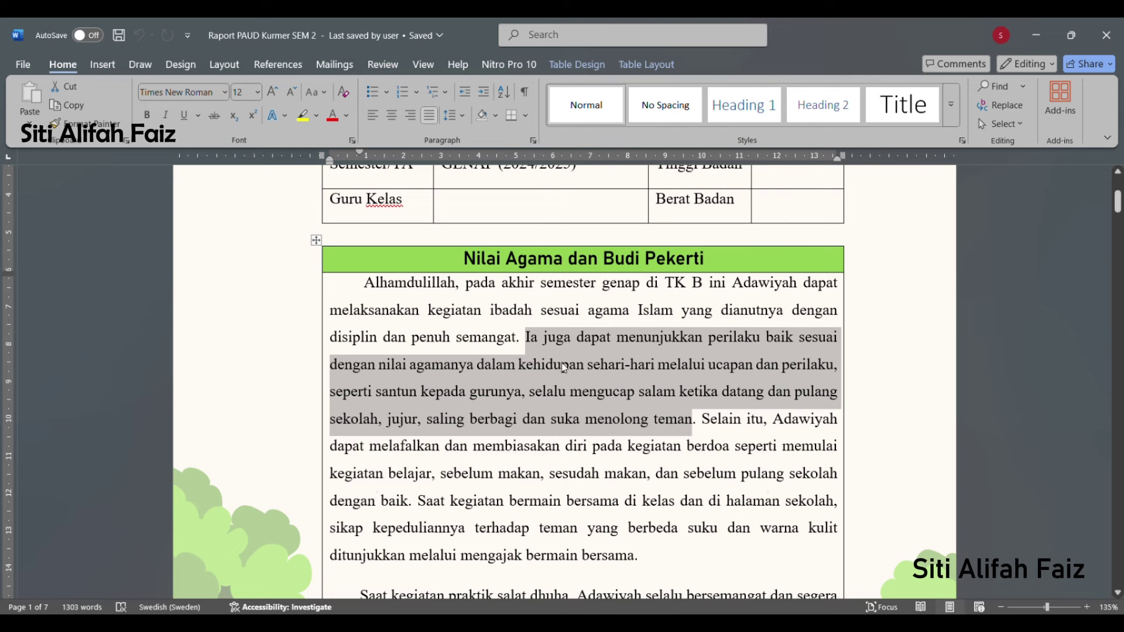
pyautogui.click(623, 445)
pyautogui.scroll(-2, 785, 341)
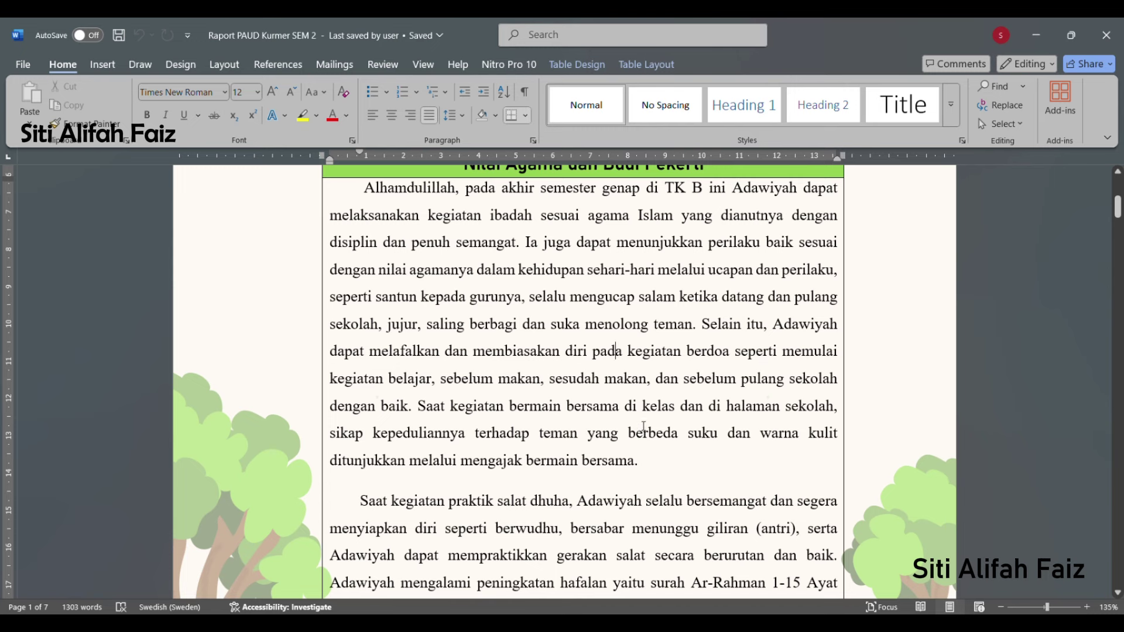
pyautogui.moveTo(622, 433); pyautogui.dragTo(675, 460)
pyautogui.click(674, 460)
# Read the second paragraph, on salat dhuha practice, through the sentence about surah memorisation
pyautogui.scroll(-5, 417, 358)
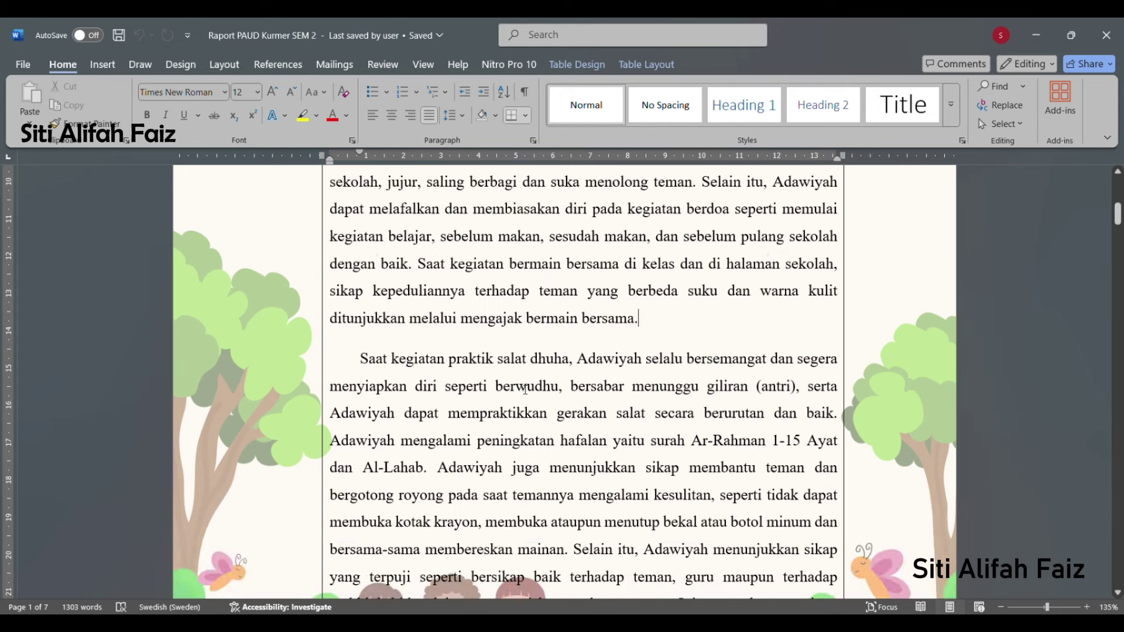
pyautogui.scroll(-1, 378, 342)
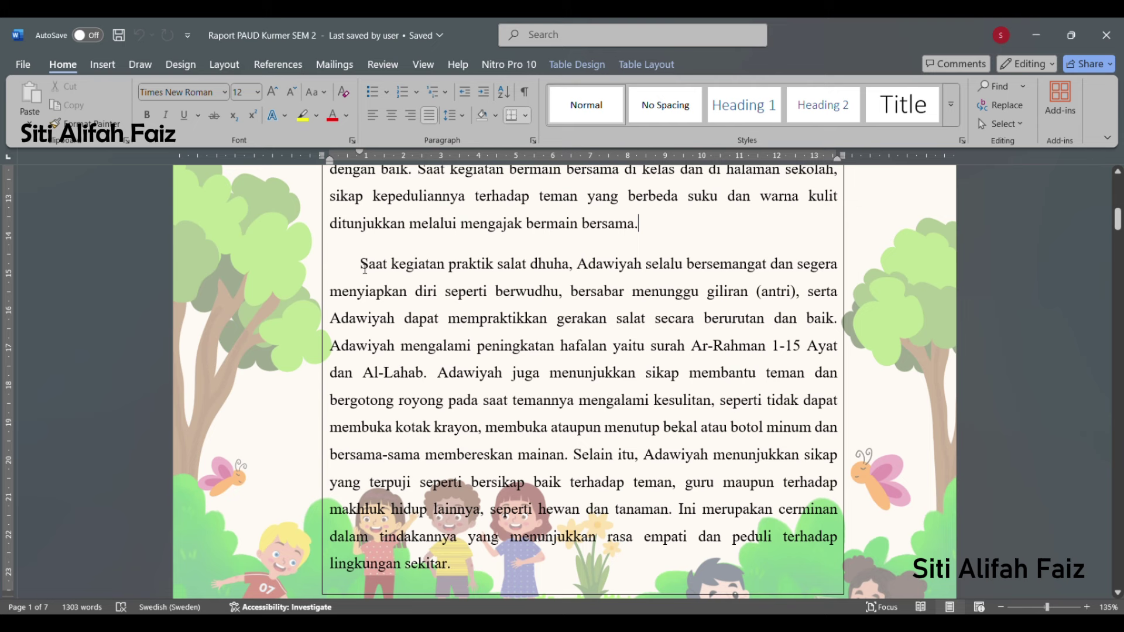
pyautogui.moveTo(365, 267); pyautogui.dragTo(439, 297)
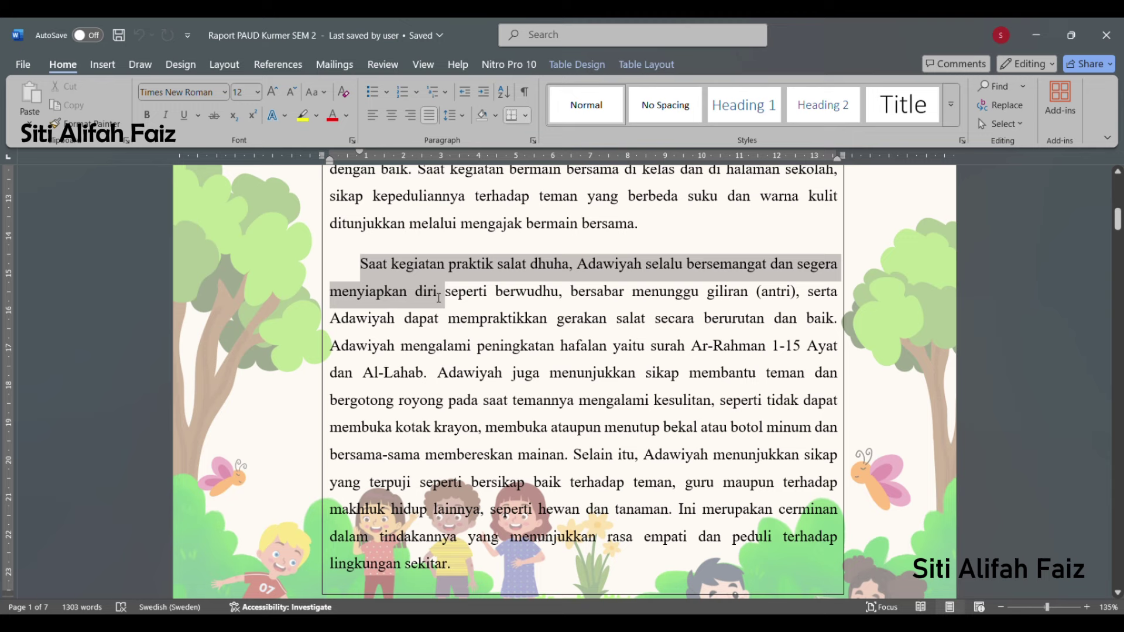
pyautogui.moveTo(439, 298); pyautogui.dragTo(431, 390)
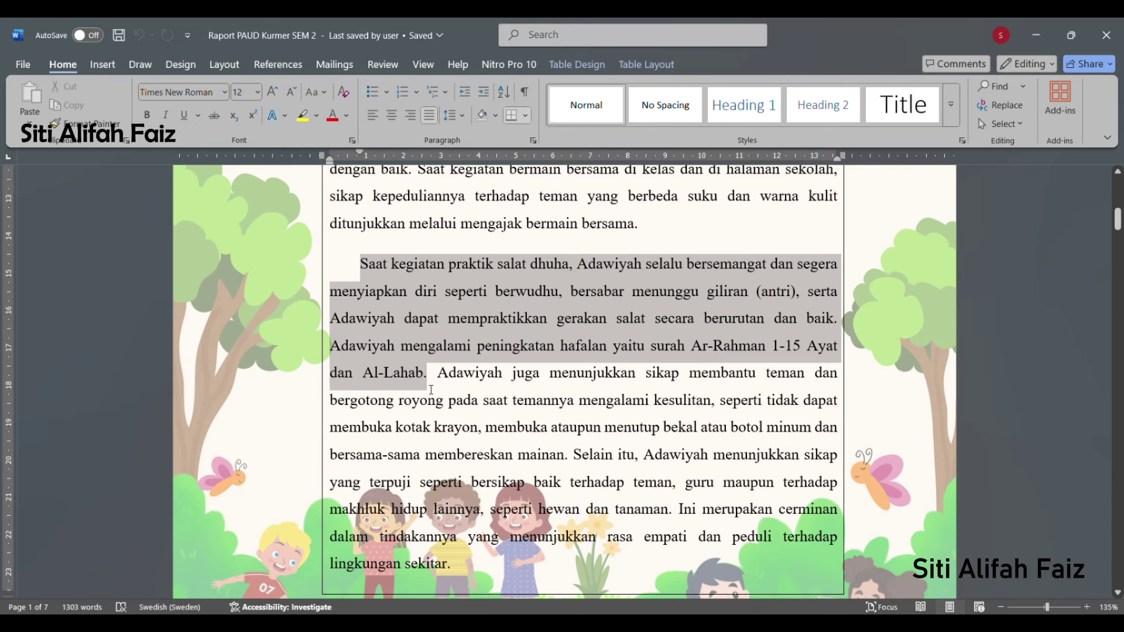
# Review the "Namun" paragraph on page 2 about the abilities that still need stimulation
pyautogui.scroll(-10, 431, 390)
pyautogui.scroll(3, 371, 241)
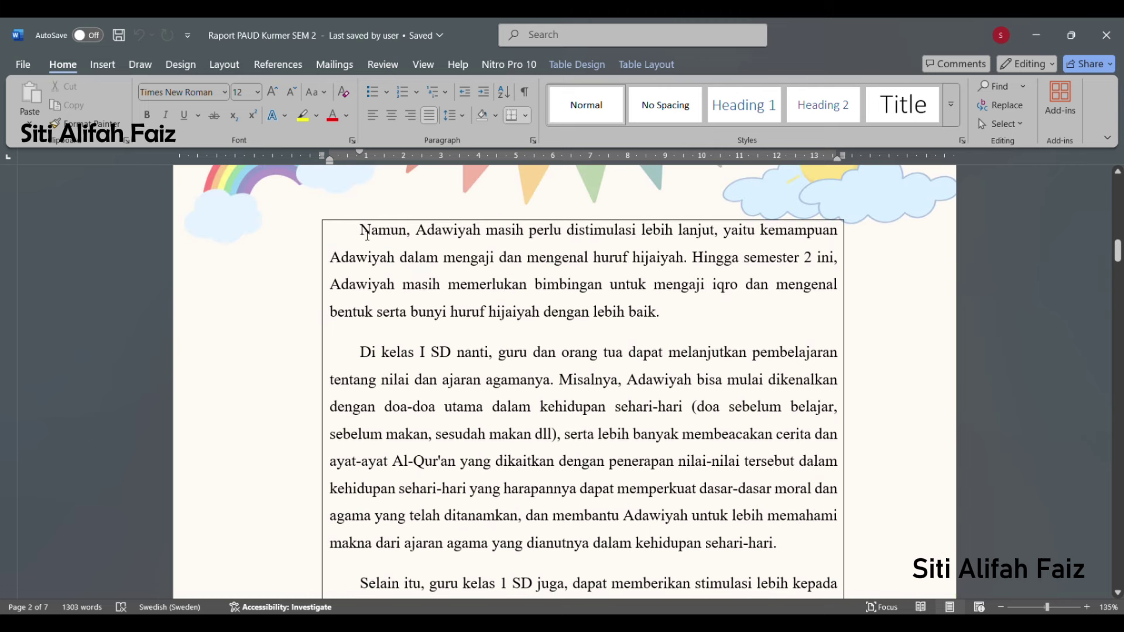
pyautogui.scroll(2, 455, 317)
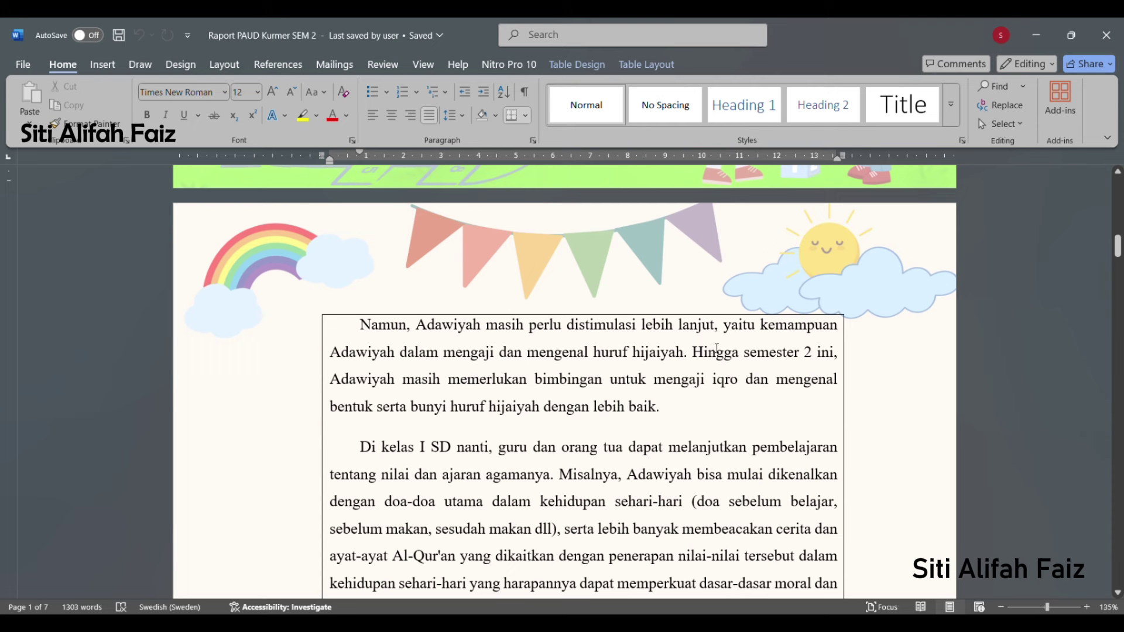
pyautogui.moveTo(360, 327); pyautogui.dragTo(679, 409)
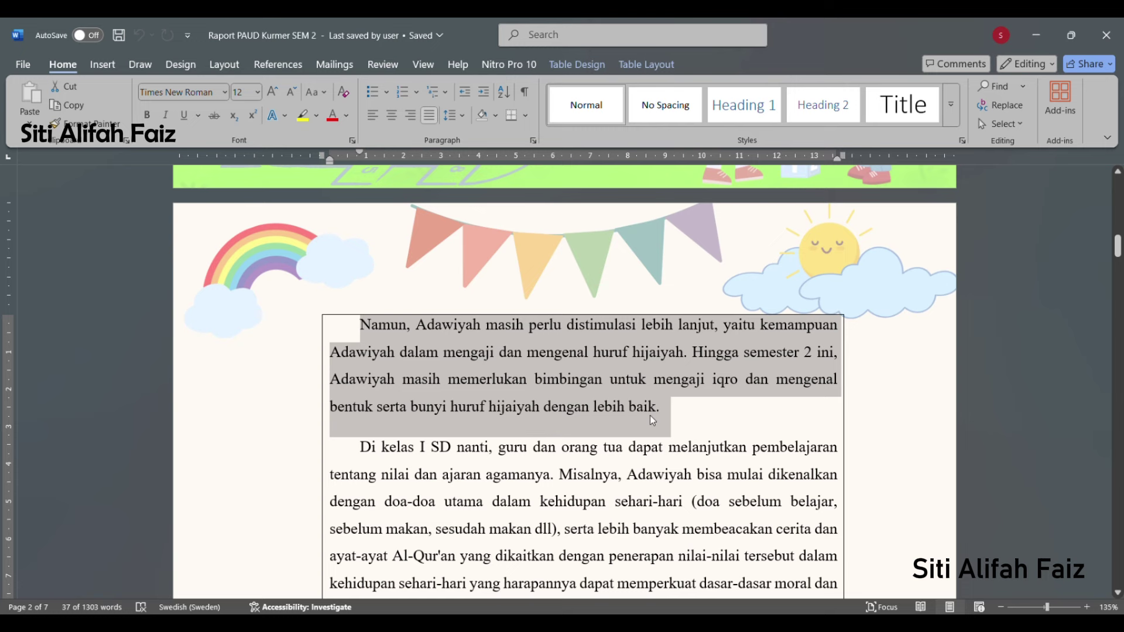
pyautogui.click(666, 410)
pyautogui.scroll(-2, 372, 305)
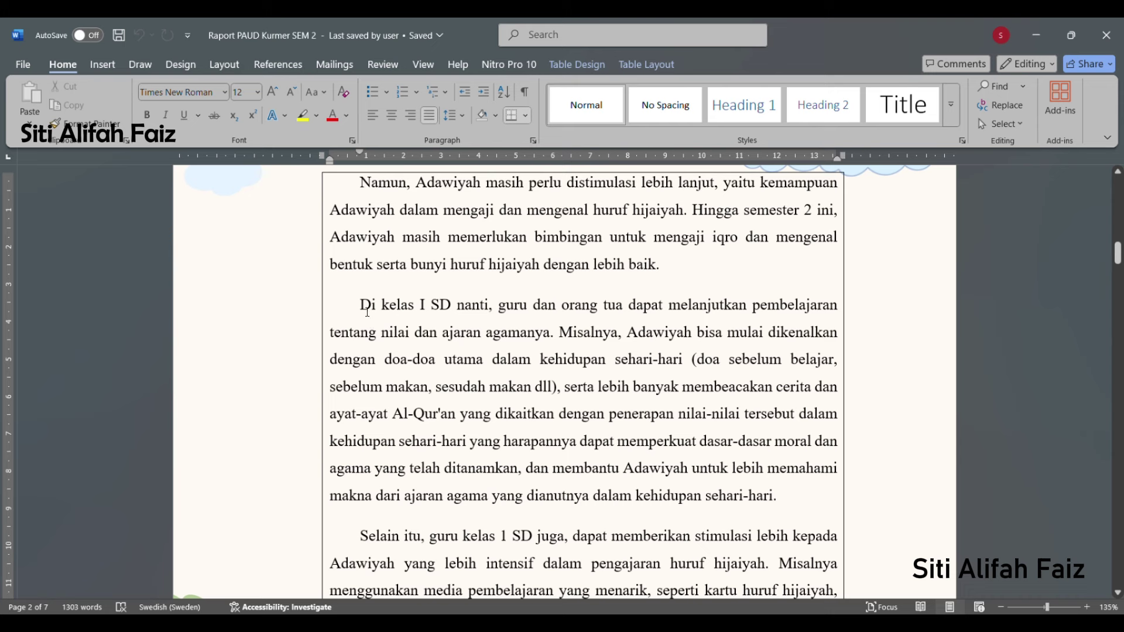
# Proofread the "Di kelas I SD nanti" paragraph and correct the misspelled word after "serta lebih banyak" to "membacakan"
pyautogui.moveTo(367, 312); pyautogui.dragTo(818, 311)
pyautogui.moveTo(689, 332); pyautogui.dragTo(534, 339)
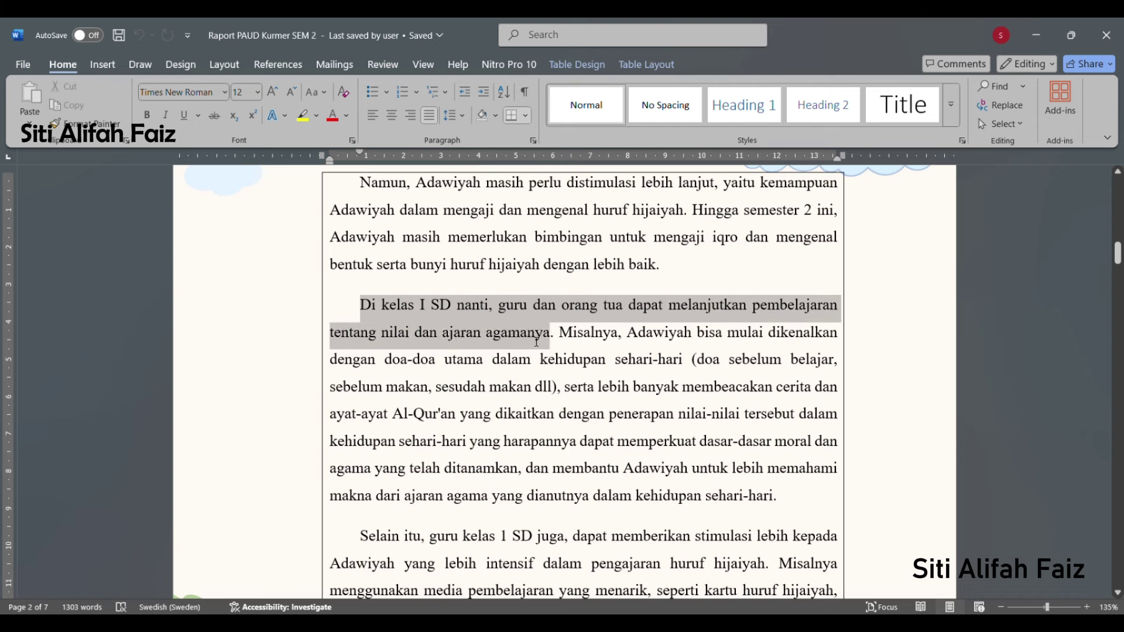
pyautogui.click(568, 338)
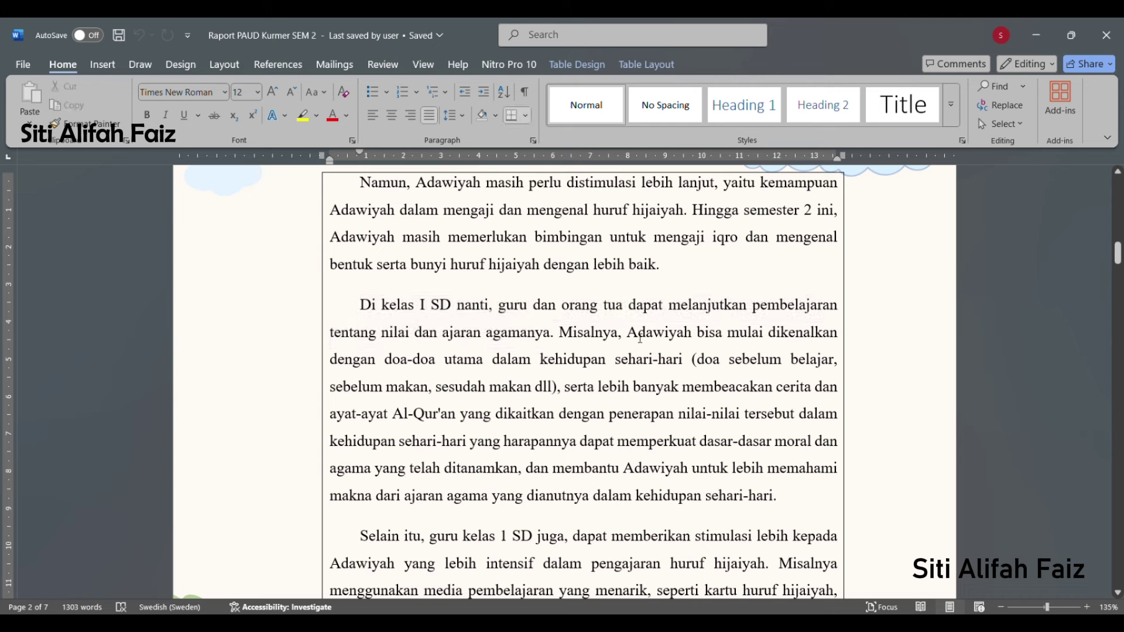
pyautogui.moveTo(630, 338); pyautogui.dragTo(670, 369)
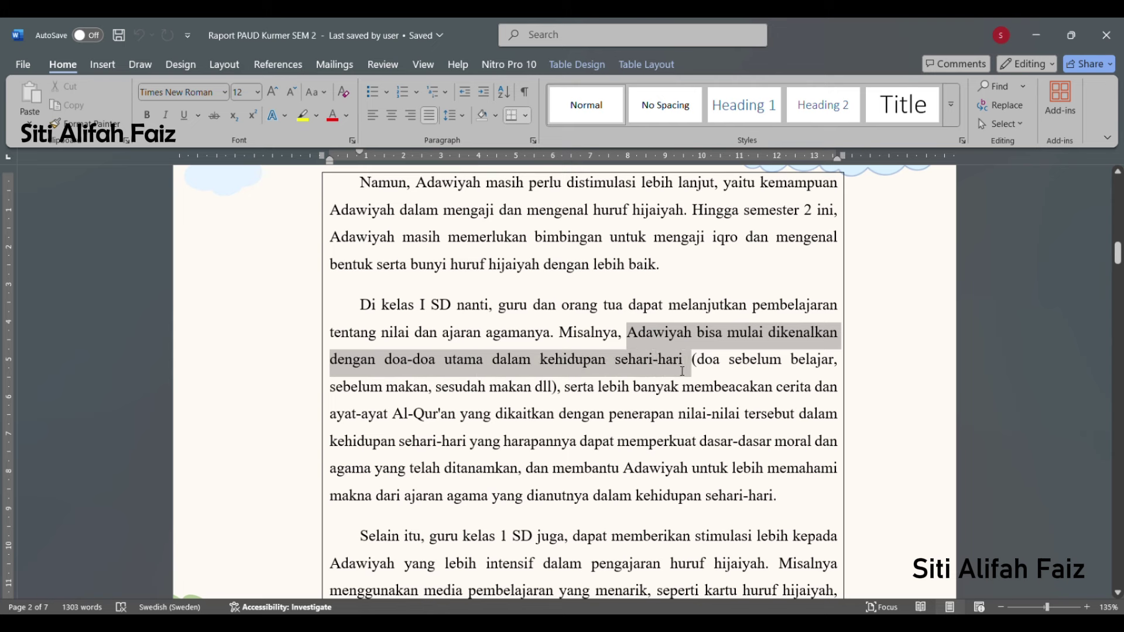
pyautogui.moveTo(682, 371); pyautogui.dragTo(676, 406)
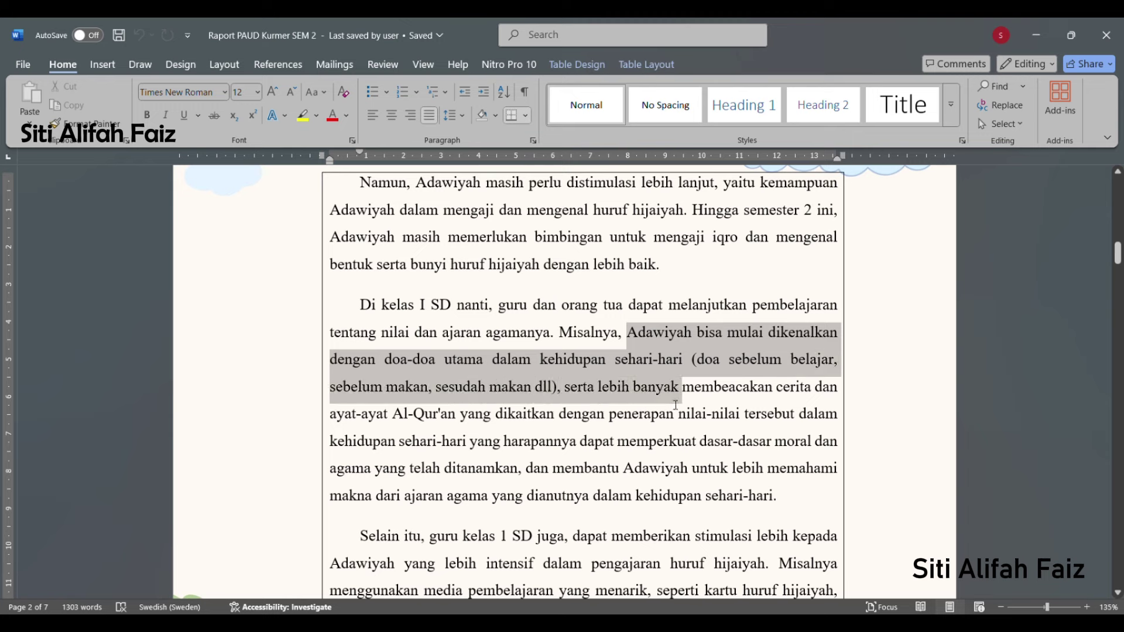
pyautogui.click(732, 403)
pyautogui.press('BackSpace')
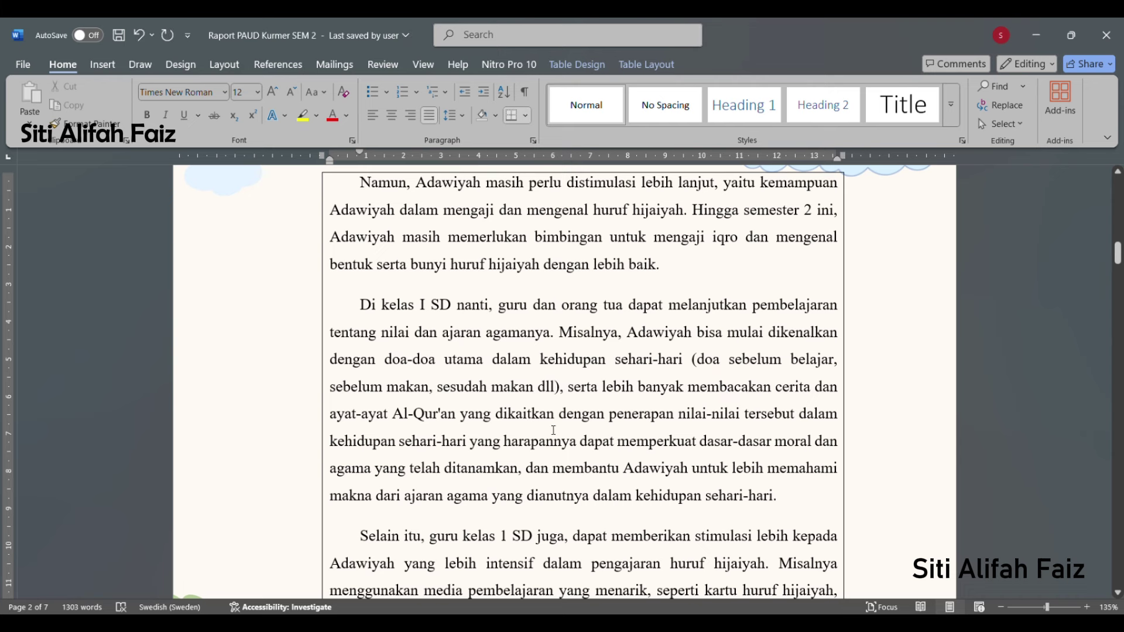
# Read the remainder of the "Di kelas I SD nanti" paragraph, from "nilai-nilai tersebut" to its closing sentence
pyautogui.moveTo(679, 421); pyautogui.dragTo(626, 454)
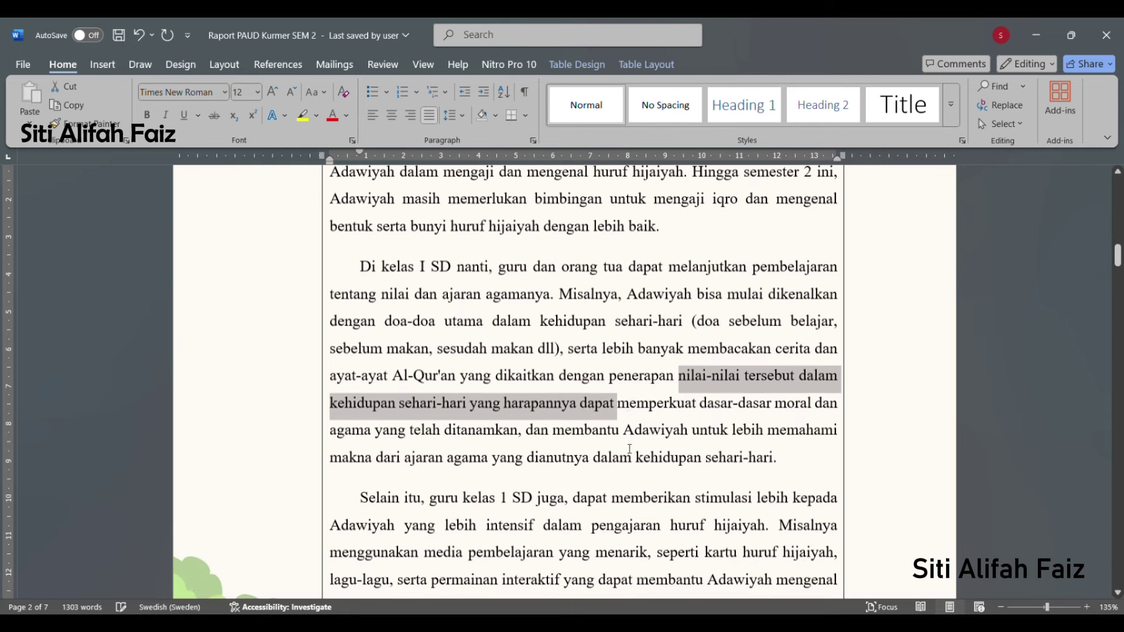
pyautogui.scroll(-1, 624, 453)
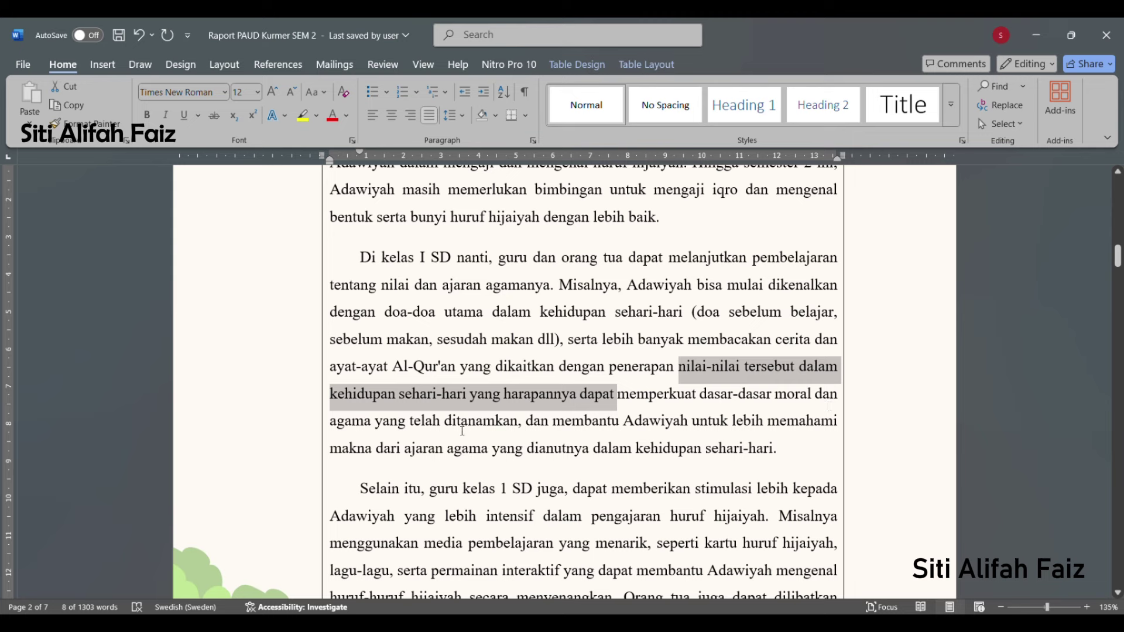
pyautogui.moveTo(519, 429); pyautogui.dragTo(791, 451)
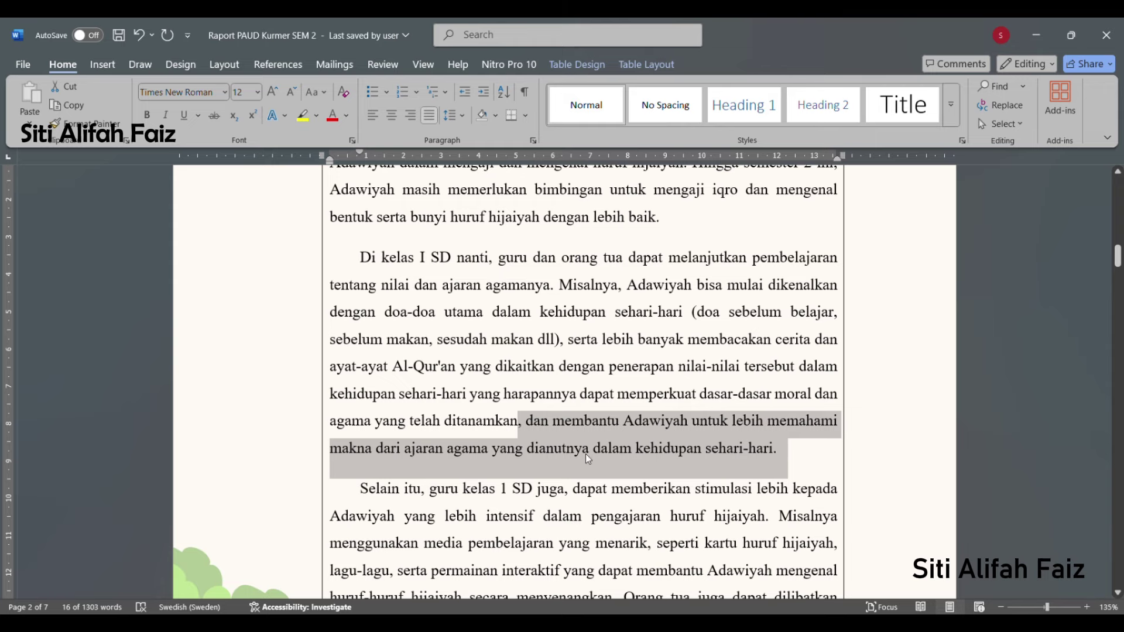
# Read the opening sentence of the "Selain itu" paragraph on page 2, about more intensive hijaiyah letter teaching in grade 1
pyautogui.scroll(-1, 629, 456)
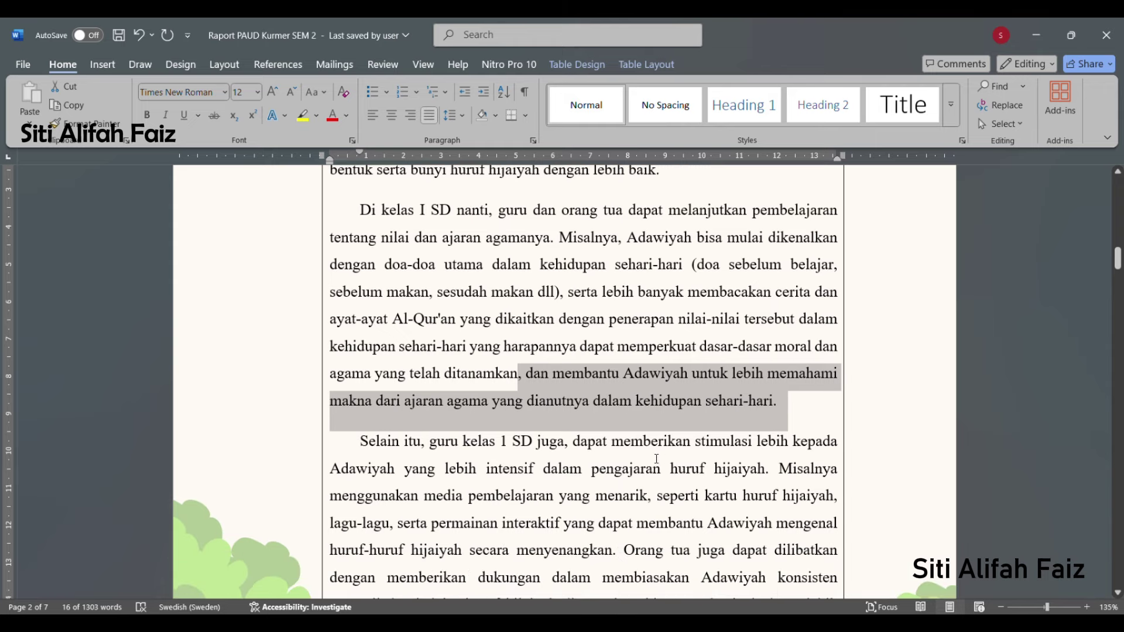
pyautogui.click(502, 237)
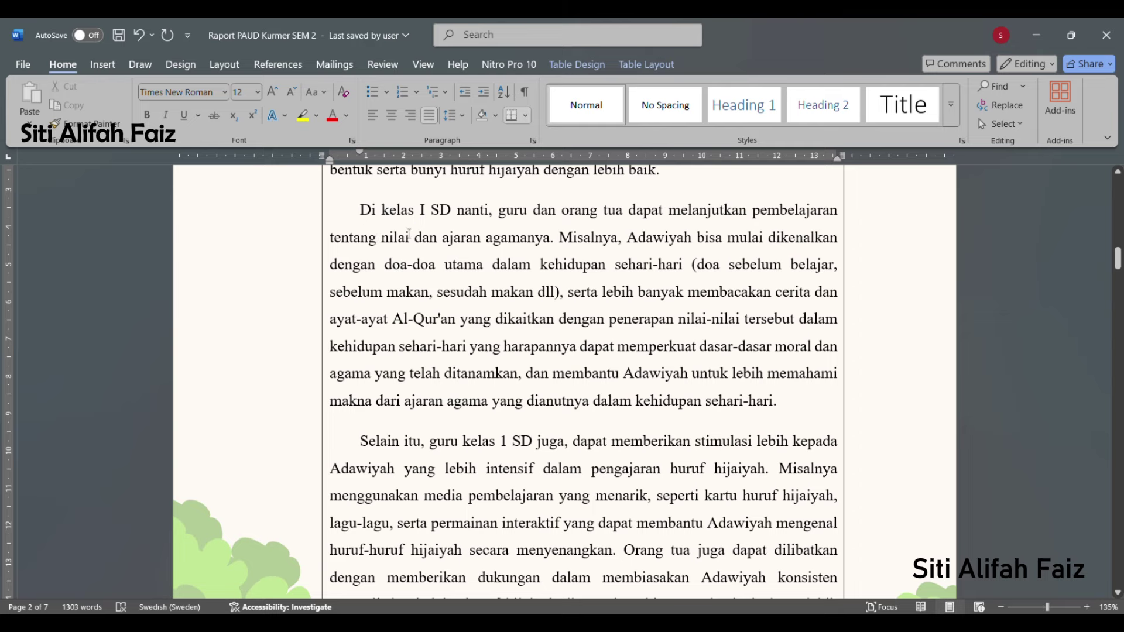
pyautogui.scroll(-2, 434, 348)
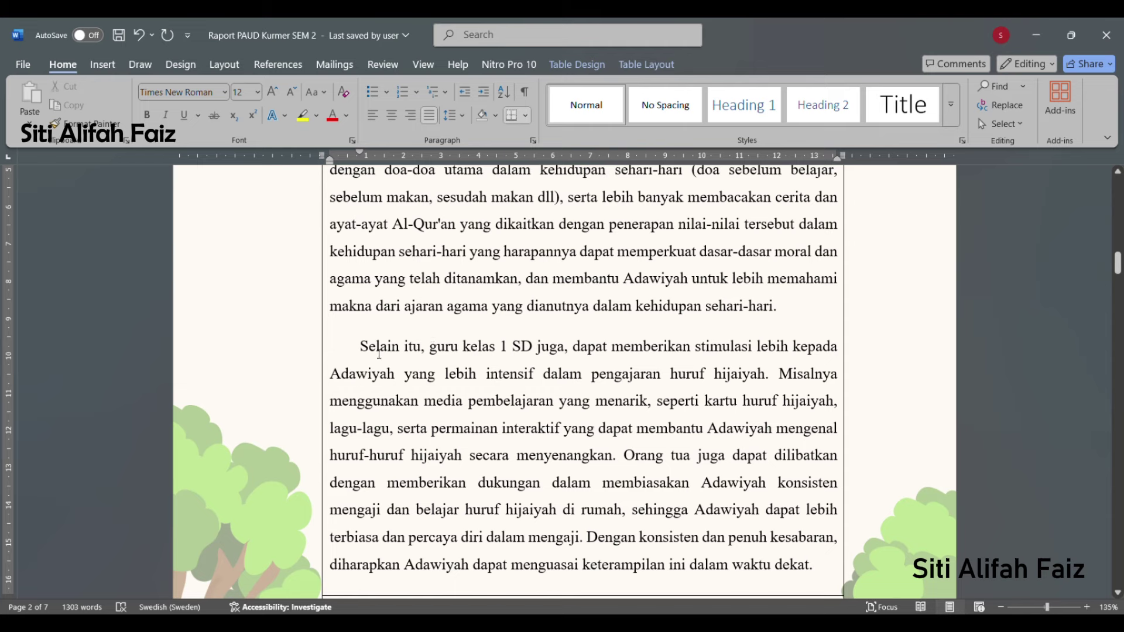
pyautogui.scroll(2, 379, 354)
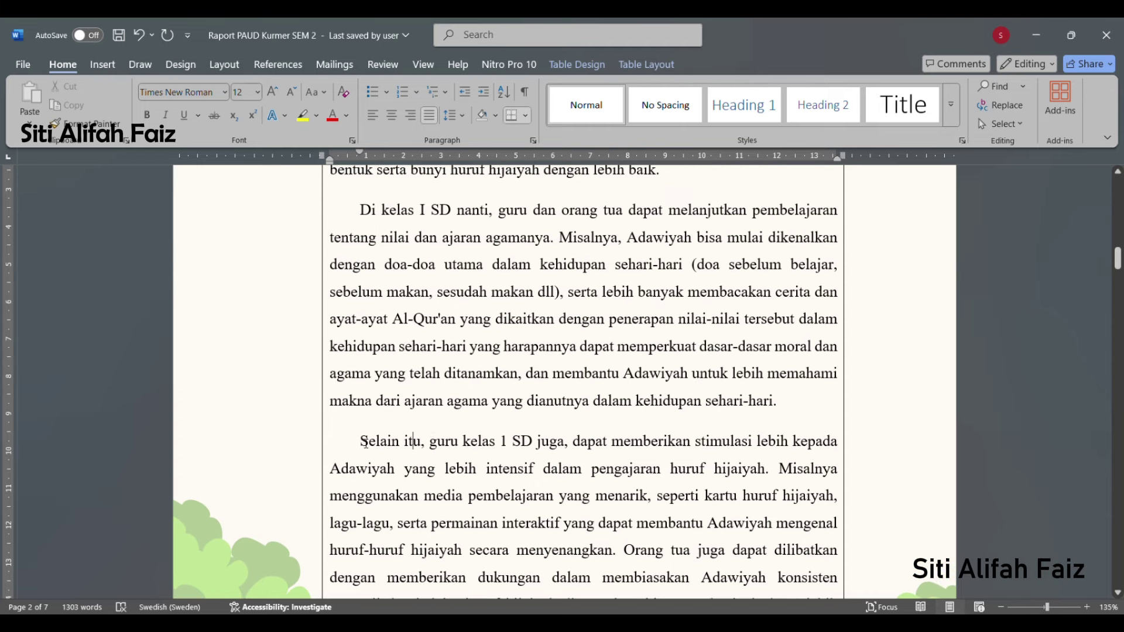
pyautogui.moveTo(363, 444); pyautogui.dragTo(449, 449)
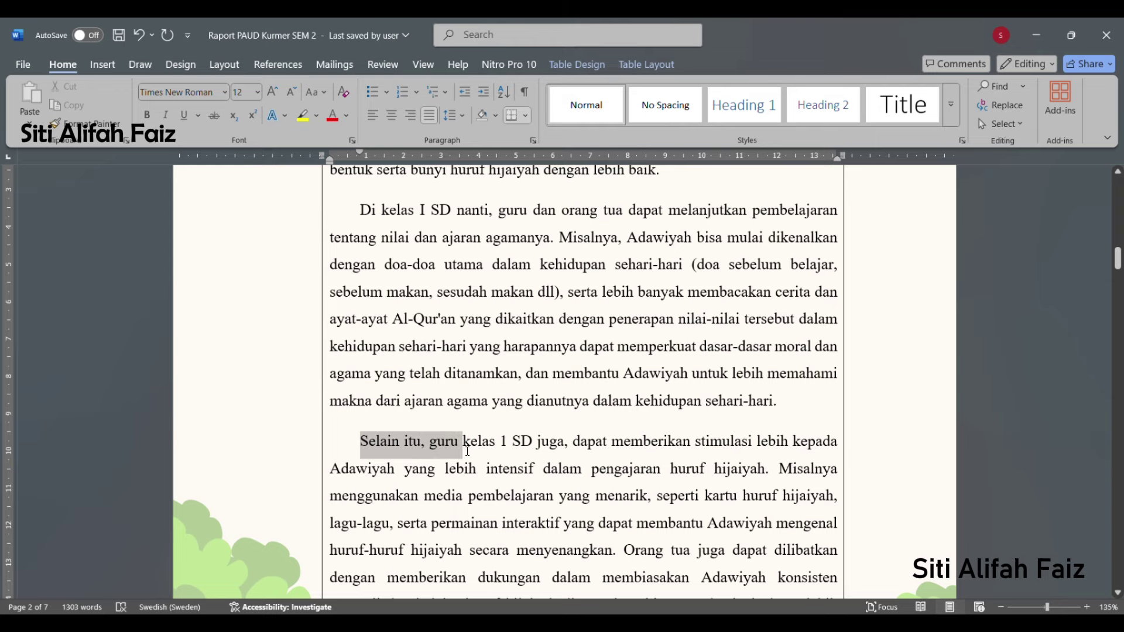
pyautogui.moveTo(468, 451); pyautogui.dragTo(467, 450)
pyautogui.scroll(-1, 464, 440)
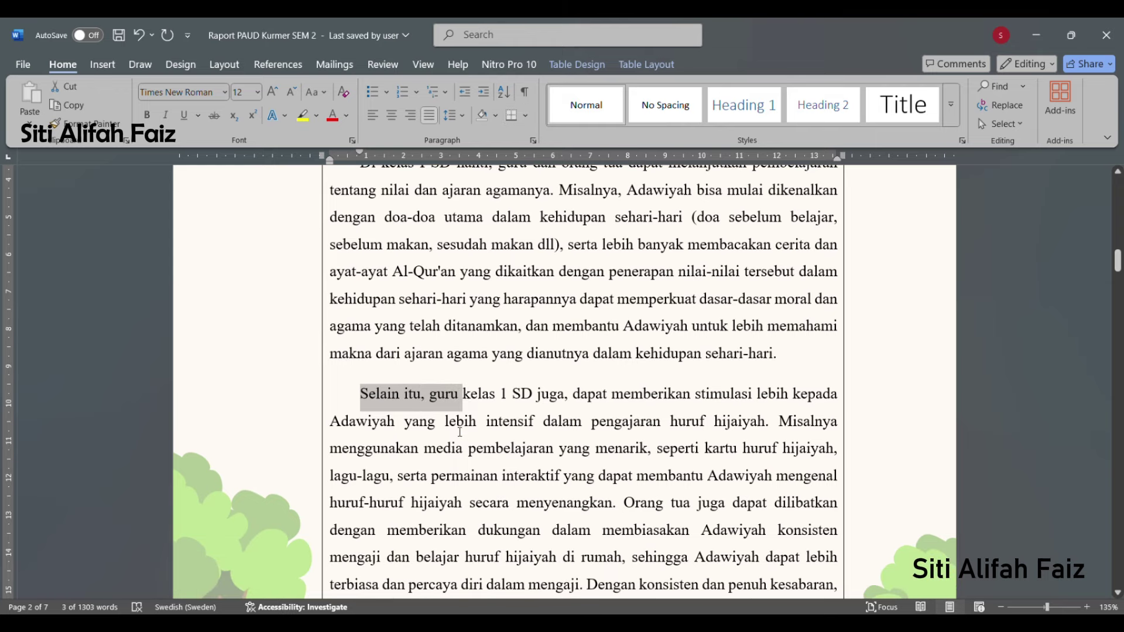
pyautogui.click(404, 421)
pyautogui.scroll(-1, 399, 411)
pyautogui.scroll(-1, 396, 412)
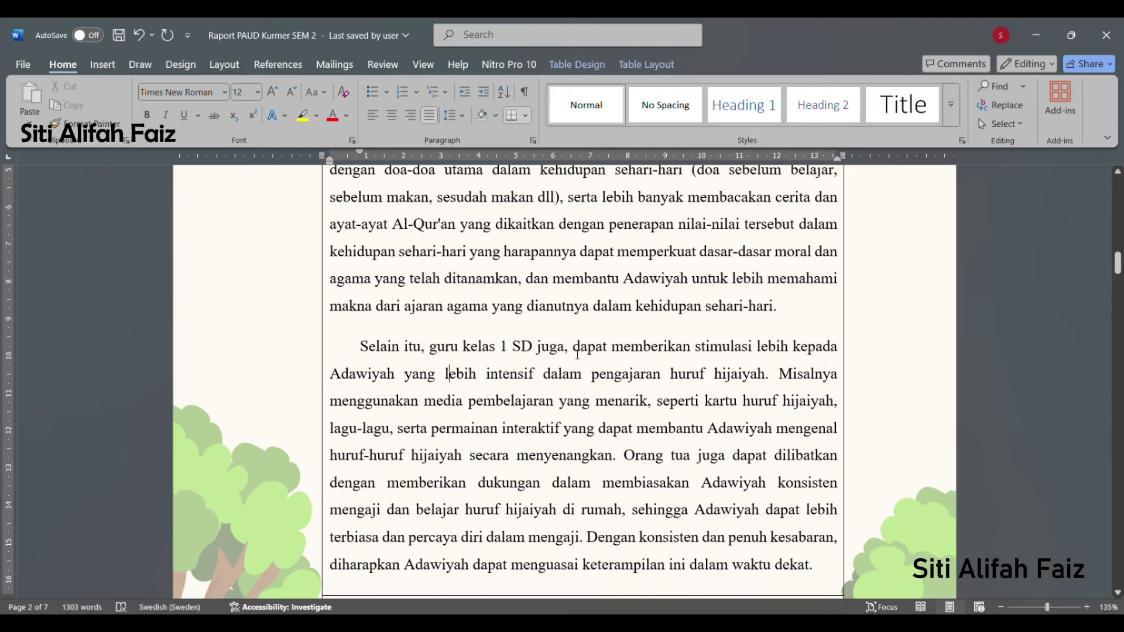
pyautogui.moveTo(588, 351); pyautogui.dragTo(785, 384)
pyautogui.scroll(1, 786, 430)
# Read the "Misalnya menggunakan media pembelajaran" sentence on engaging learning media, through "secara menyenangkan"
pyautogui.moveTo(786, 431); pyautogui.dragTo(655, 456)
pyautogui.scroll(-1, 654, 456)
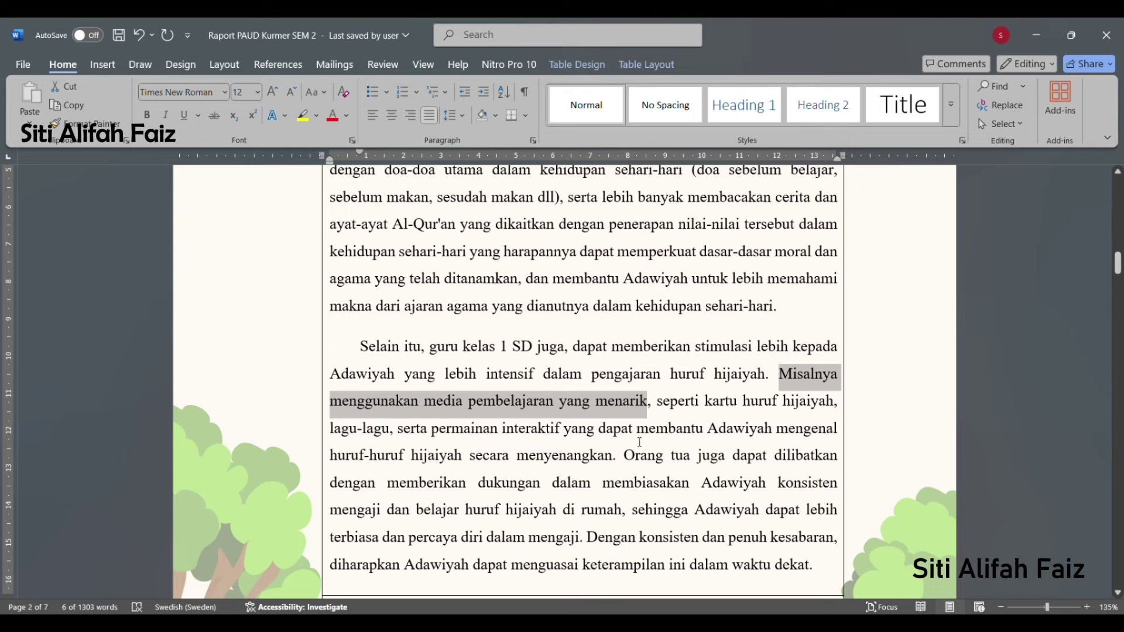
pyautogui.moveTo(708, 434); pyautogui.dragTo(579, 468)
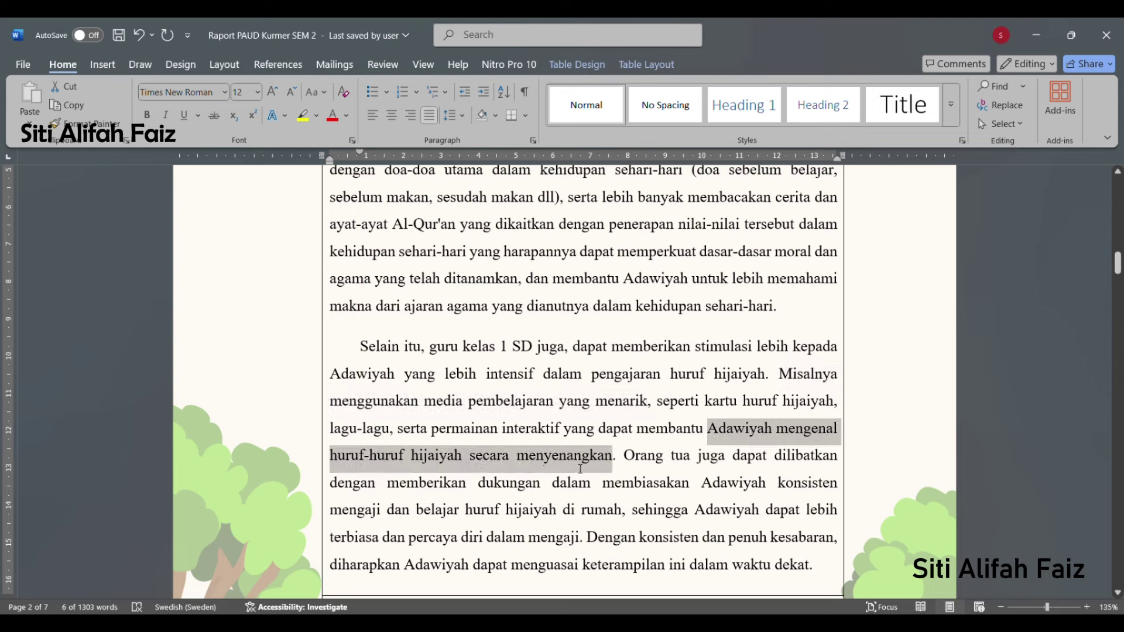
pyautogui.click(635, 468)
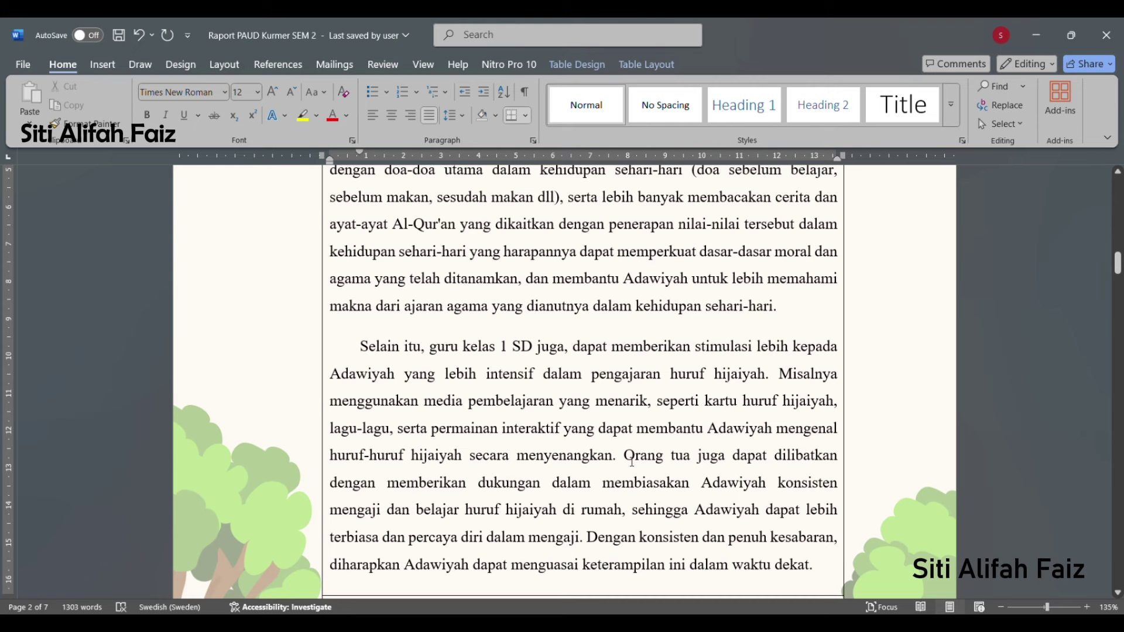
# Read the rest of the "Selain itu" paragraph, from "Orang tua juga dapat dilibatkan" to its closing sentence
pyautogui.moveTo(624, 462); pyautogui.dragTo(627, 526)
pyautogui.scroll(-1, 674, 498)
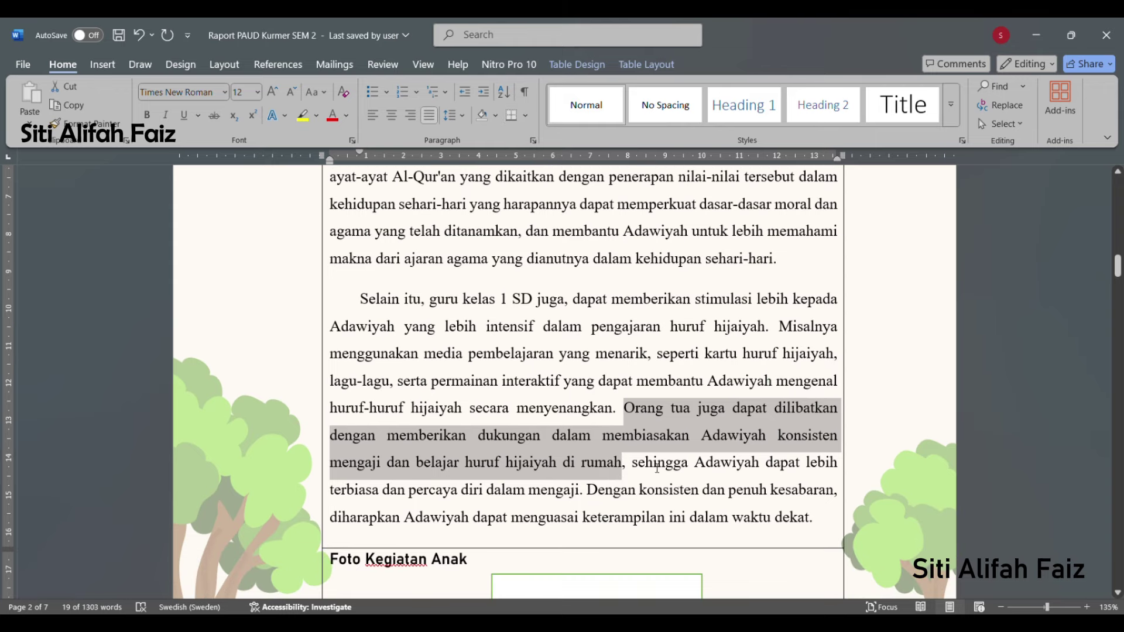
pyautogui.moveTo(633, 467); pyautogui.dragTo(770, 496)
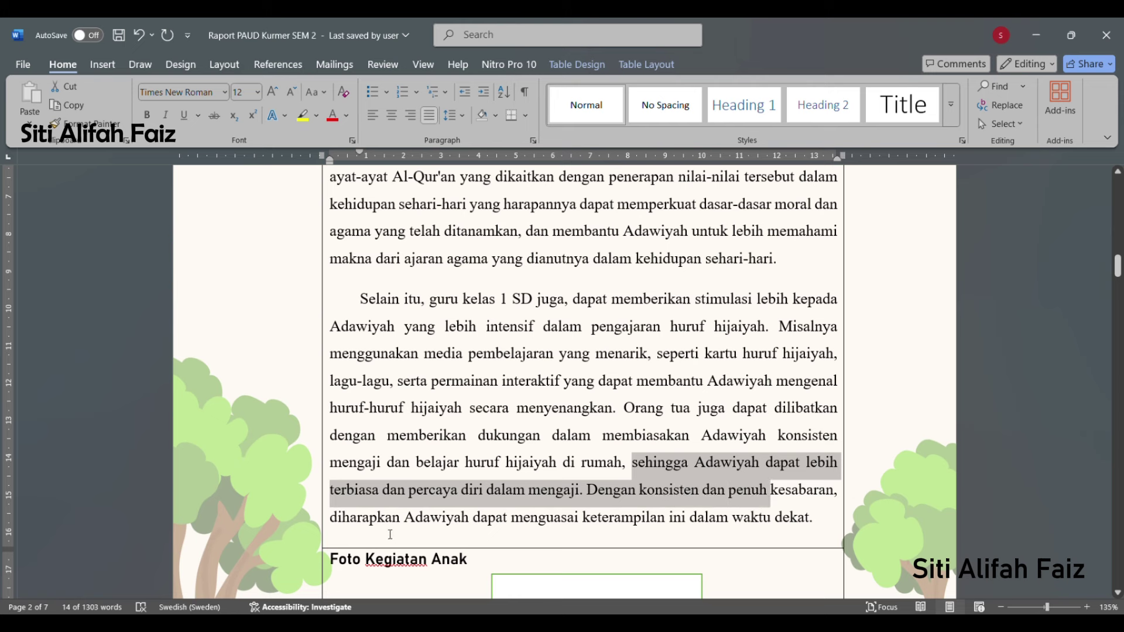
pyautogui.moveTo(348, 525); pyautogui.dragTo(811, 530)
pyautogui.click(768, 519)
# Examine the "Foto Kegiatan Anak" section and its FOTO ANAK placeholder beneath the page 2 narrative
pyautogui.scroll(-3, 520, 382)
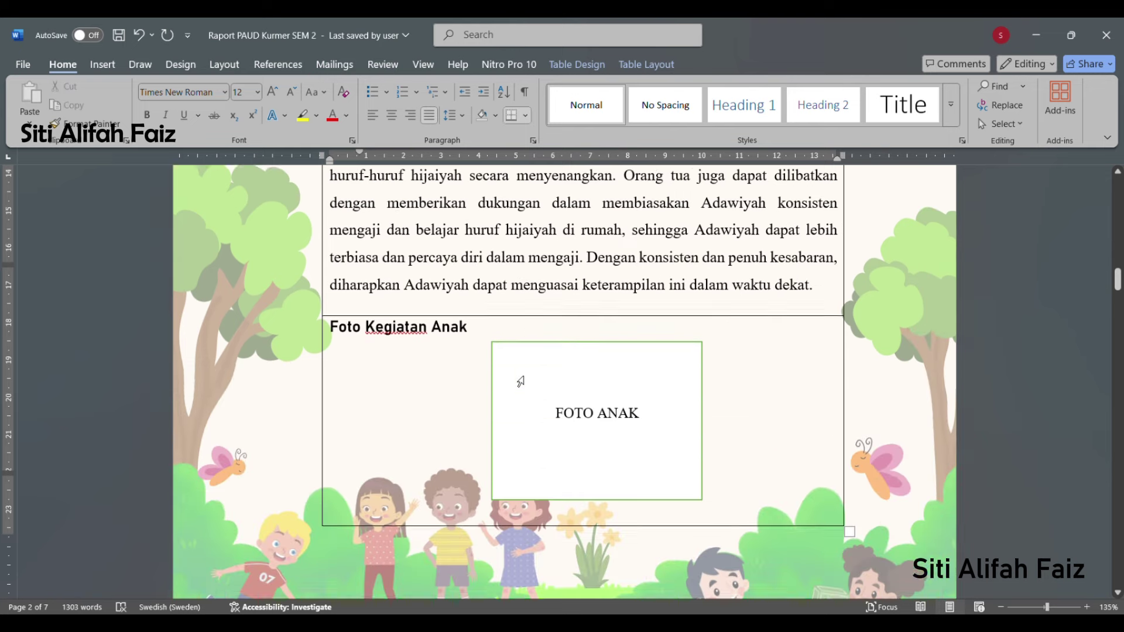
pyautogui.scroll(-1, 521, 381)
pyautogui.click(611, 319)
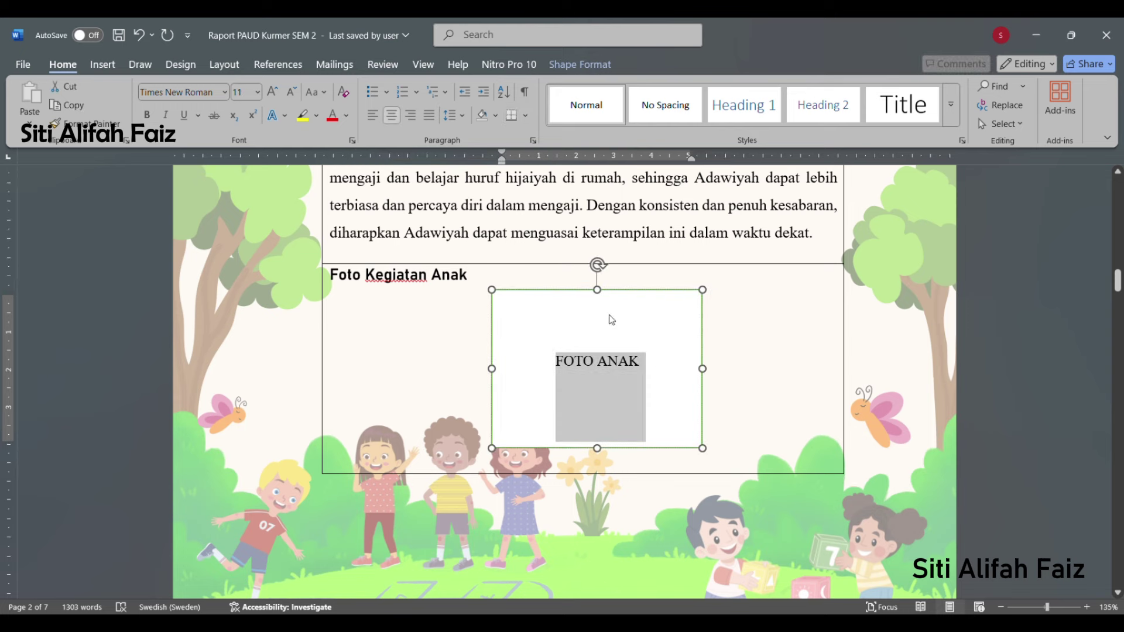
pyautogui.click(750, 373)
pyautogui.scroll(1, 626, 375)
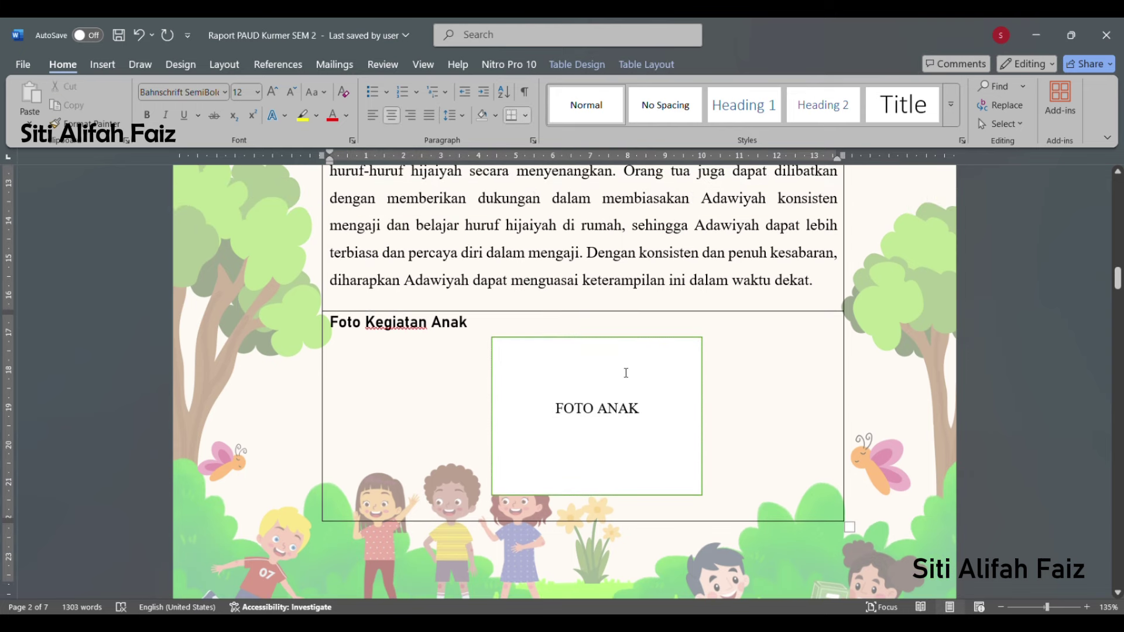
pyautogui.scroll(1, 626, 373)
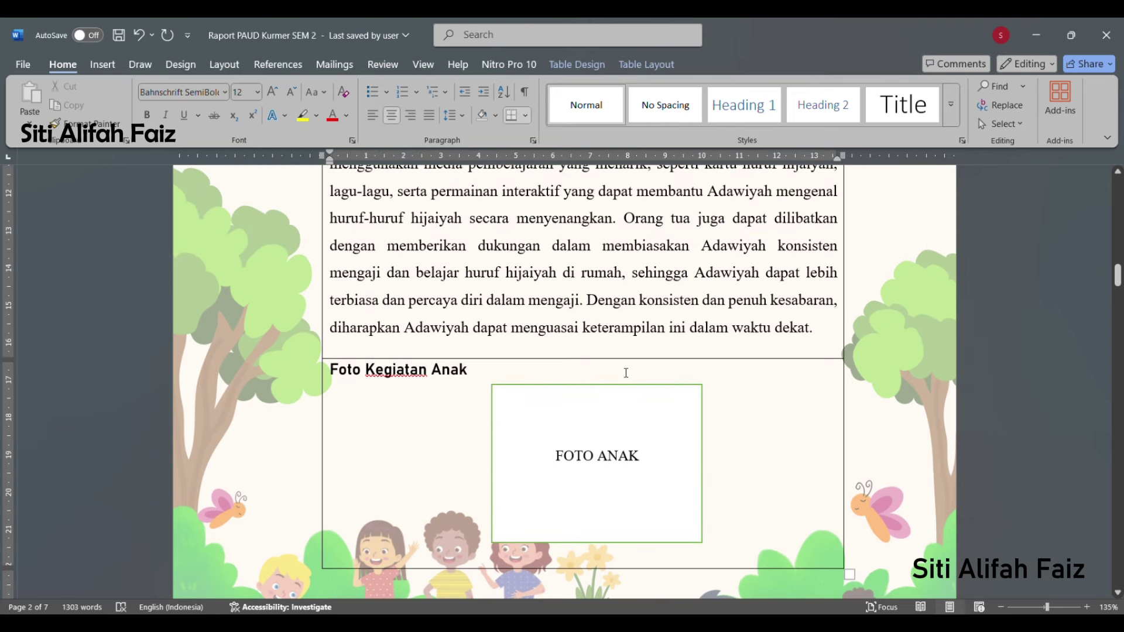
pyautogui.scroll(1, 626, 373)
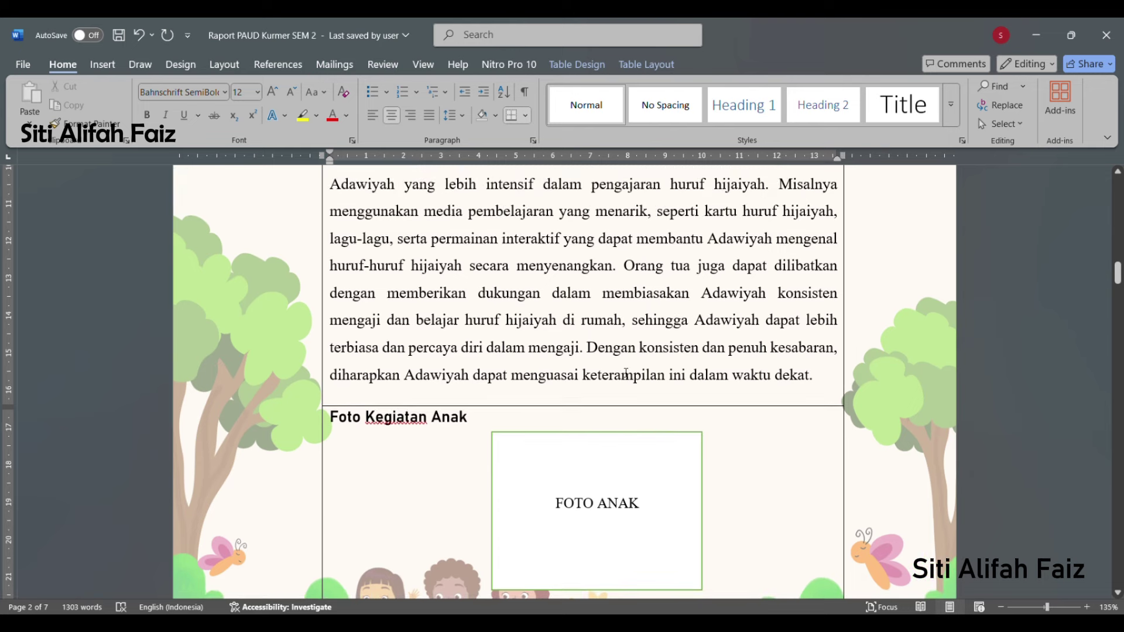
pyautogui.scroll(2, 626, 373)
pyautogui.scroll(-3, 626, 373)
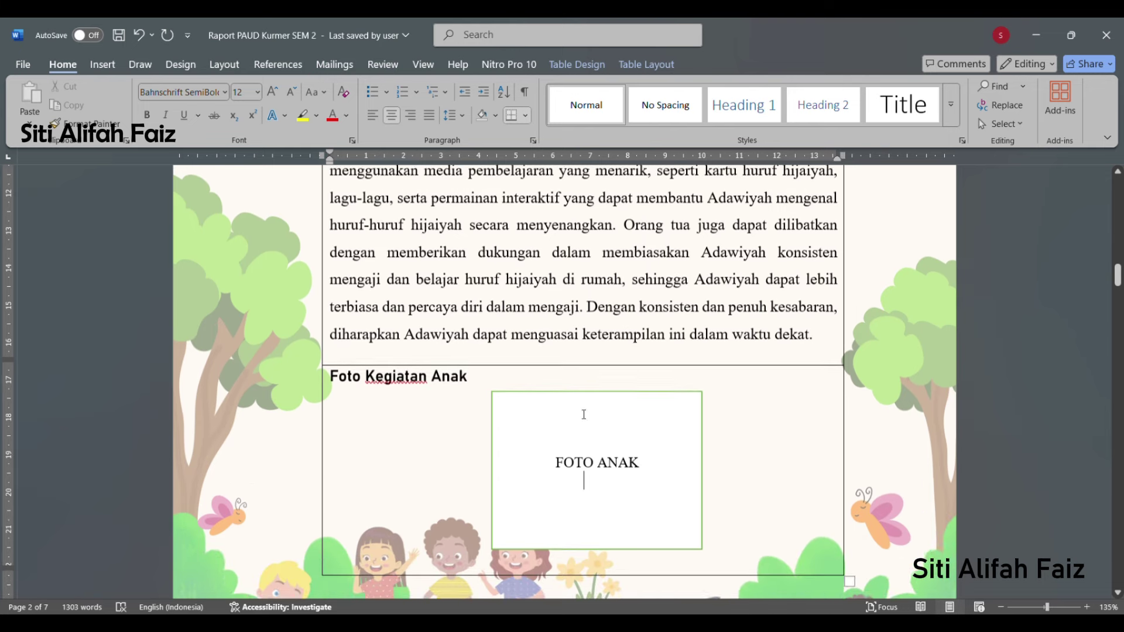
pyautogui.click(544, 439)
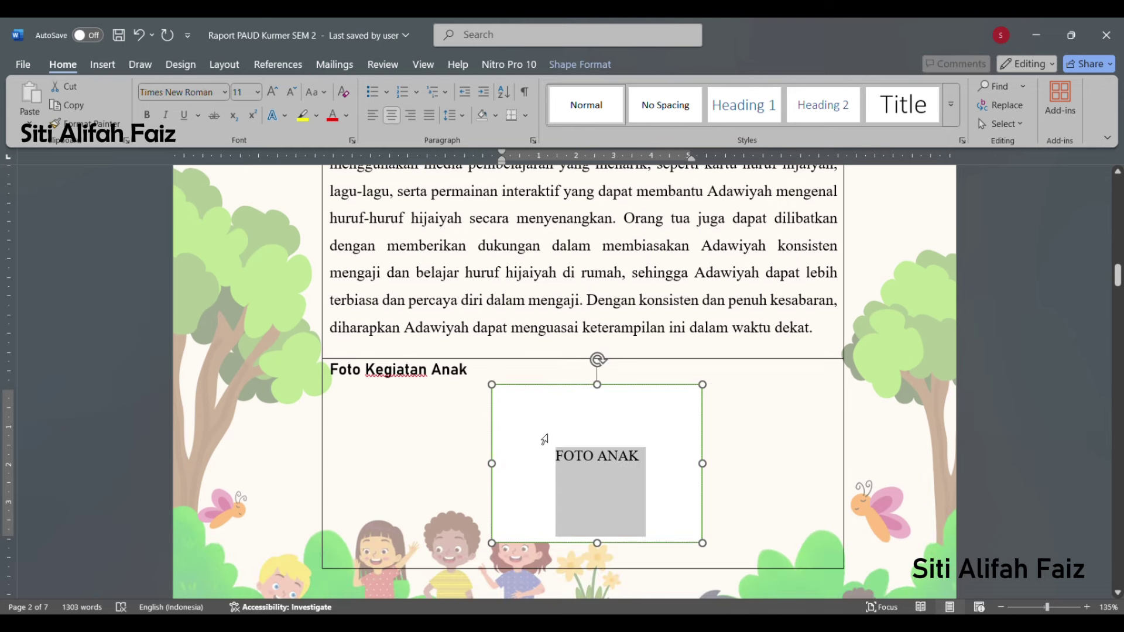
pyautogui.click(464, 448)
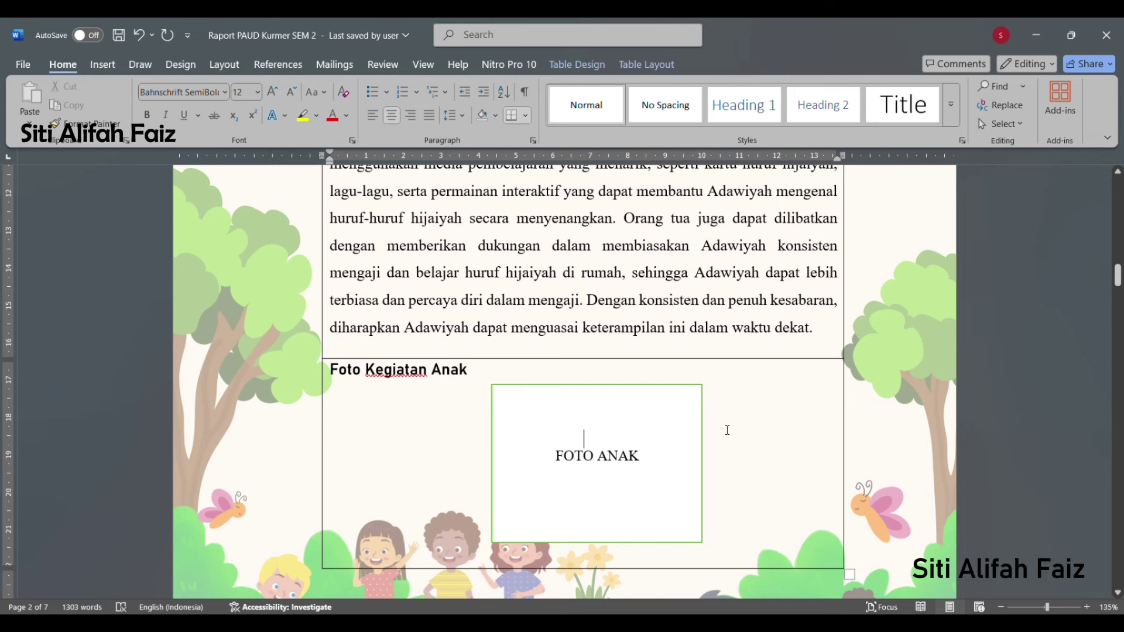
# Read the opening of the Jati Diri section on page 3, through the sentence ending "playground di sekolah"
pyautogui.scroll(-8, 728, 430)
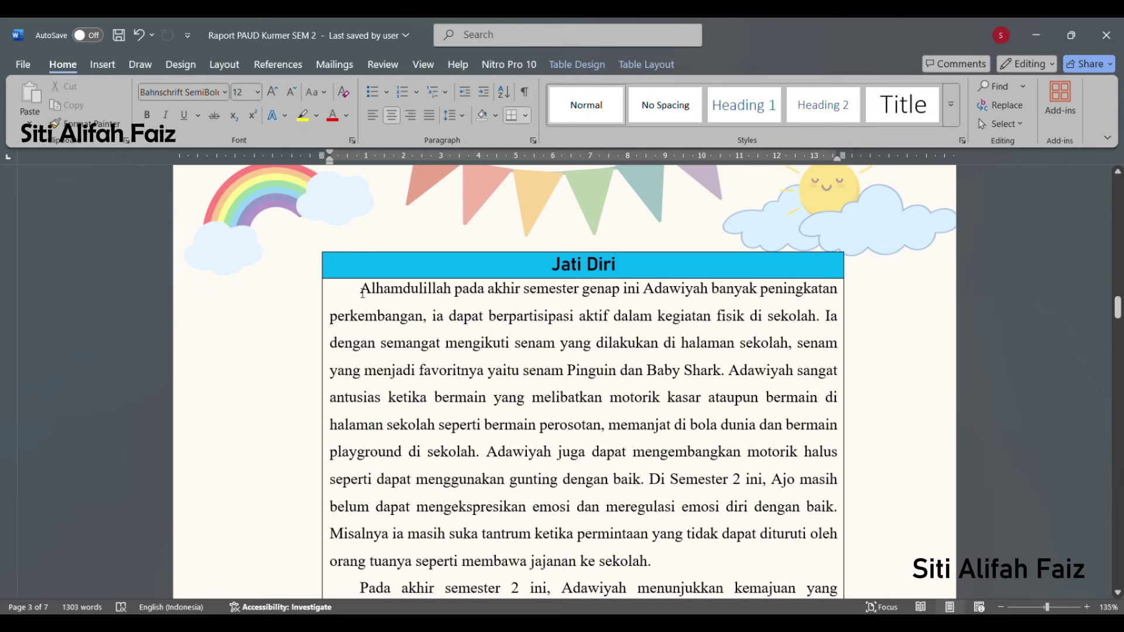
pyautogui.moveTo(364, 292); pyautogui.dragTo(589, 306)
pyautogui.moveTo(683, 307); pyautogui.dragTo(721, 389)
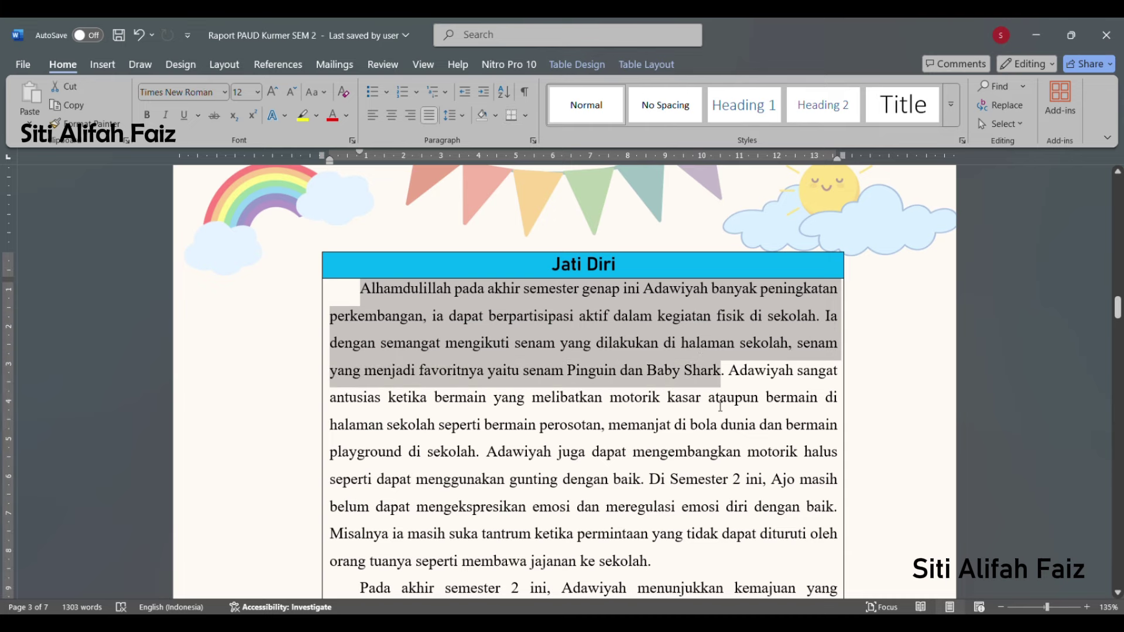
pyautogui.scroll(-1, 729, 332)
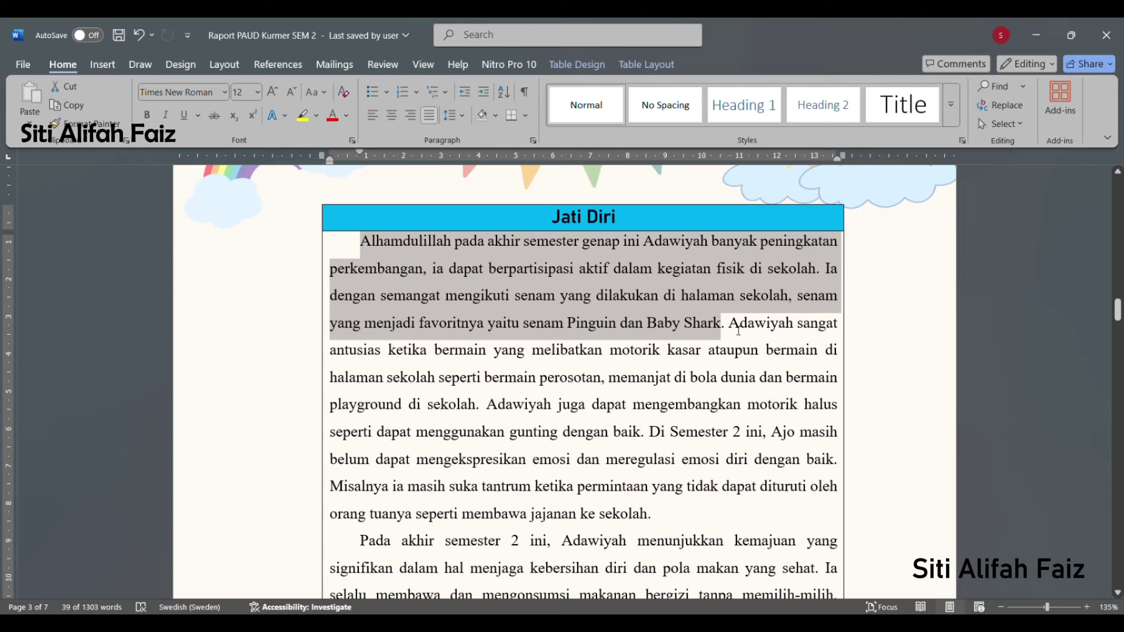
pyautogui.moveTo(737, 329); pyautogui.dragTo(459, 405)
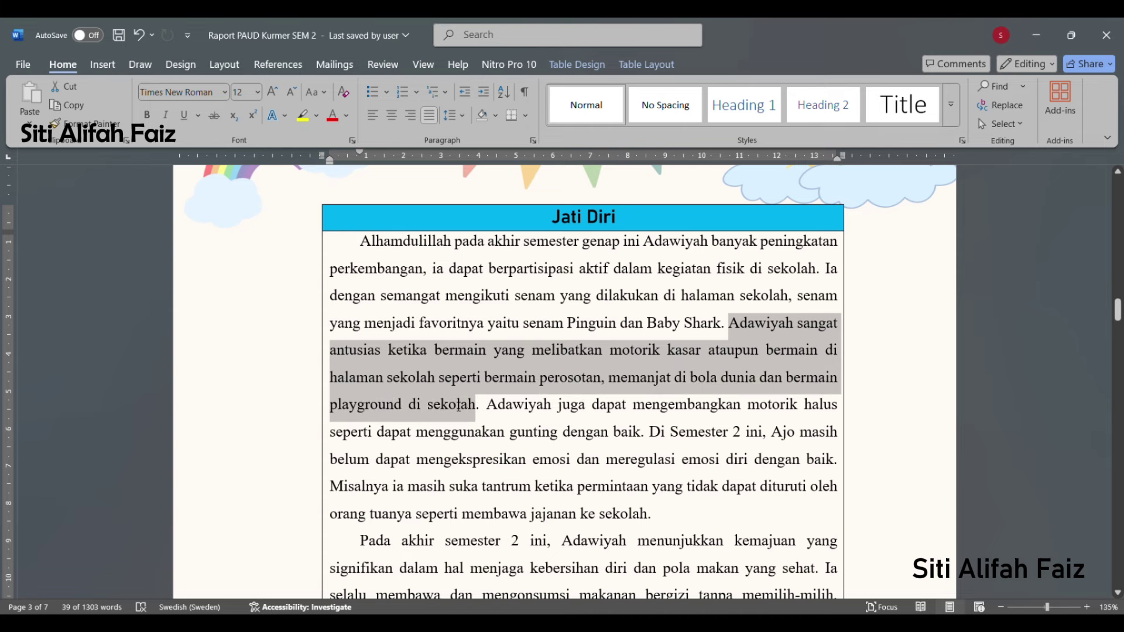
pyautogui.click(459, 405)
# Read the Jati Diri sentence about fine motor skills and using scissors
pyautogui.scroll(-1, 460, 404)
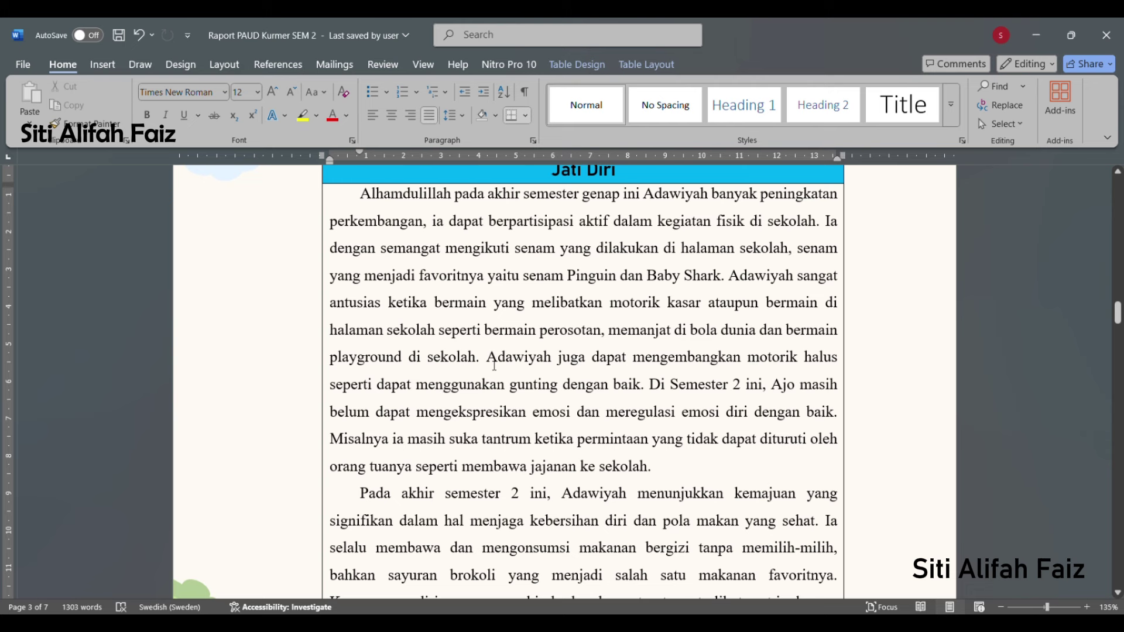
pyautogui.moveTo(494, 365); pyautogui.dragTo(474, 392)
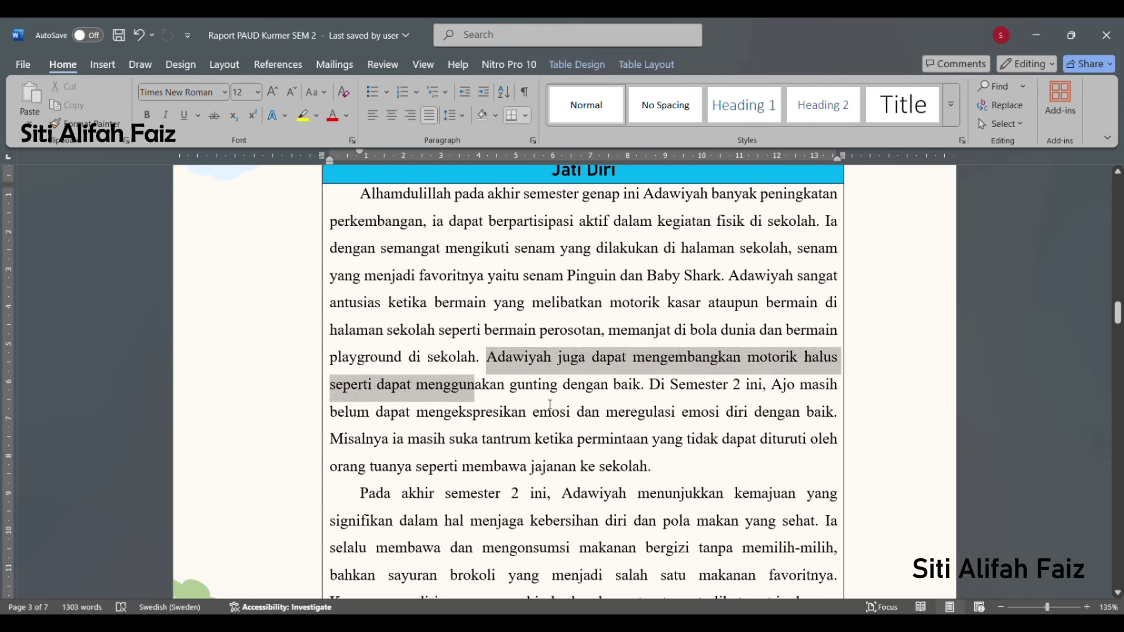
pyautogui.moveTo(550, 406); pyautogui.dragTo(649, 396)
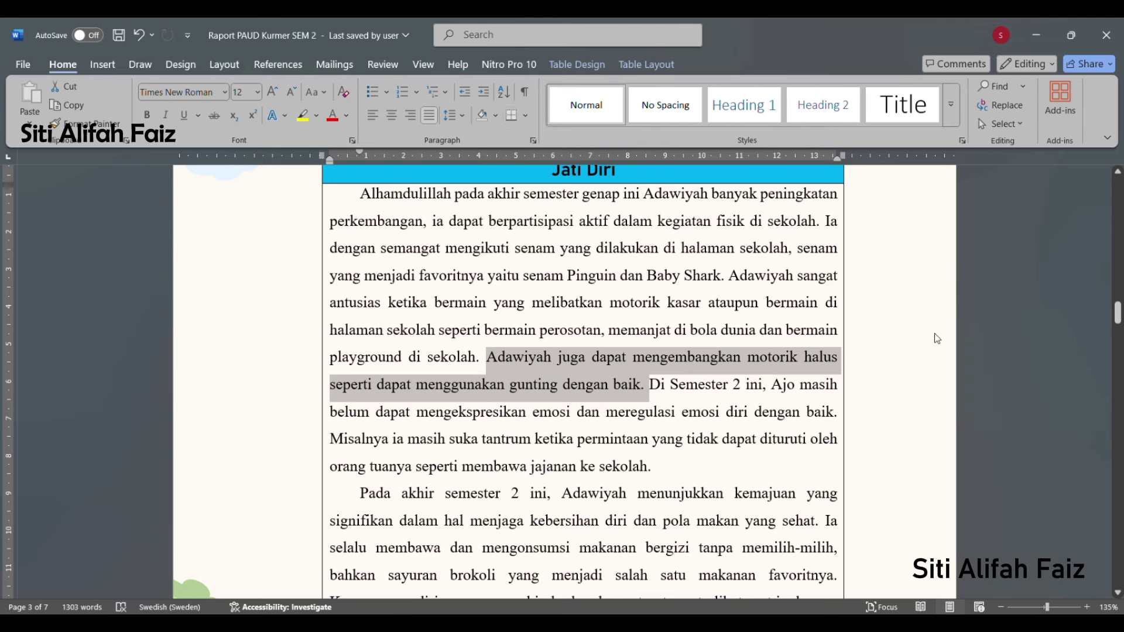
# Replace the nickname after "Di Semester 2 ini," with the child's name used elsewhere, and read through the end of that paragraph
pyautogui.click(469, 391)
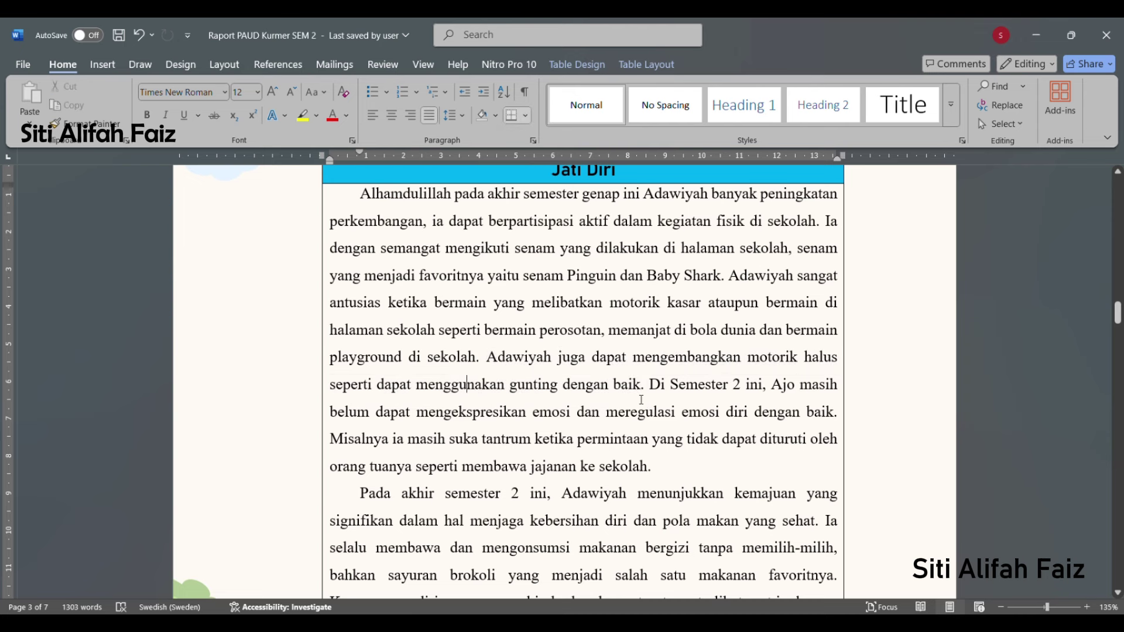
pyautogui.click(664, 403)
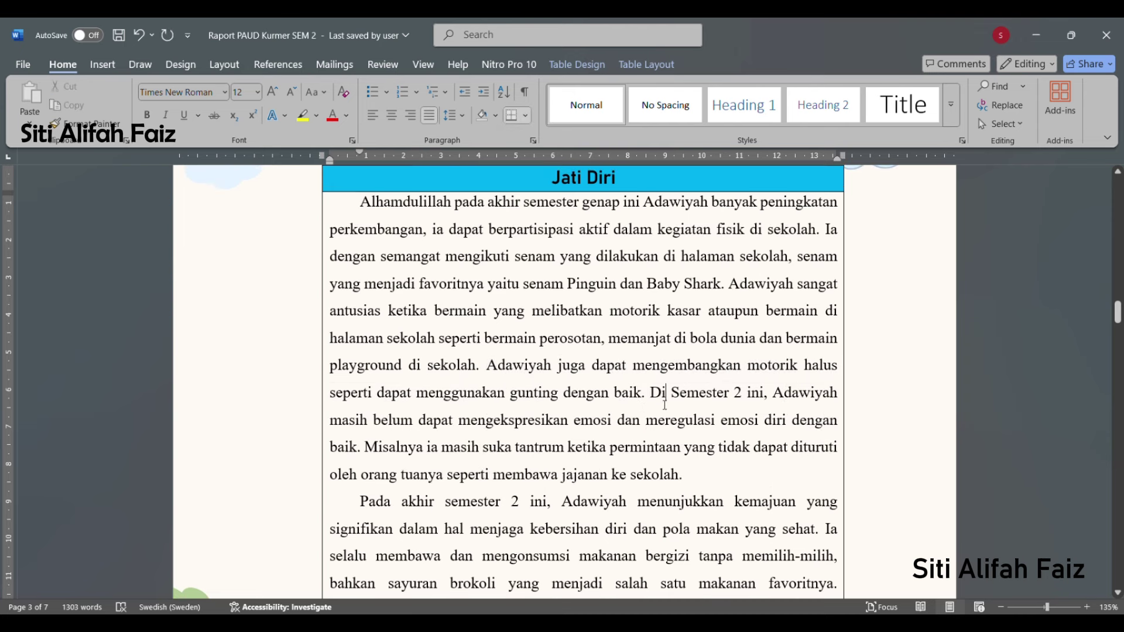
pyautogui.moveTo(663, 400); pyautogui.dragTo(690, 476)
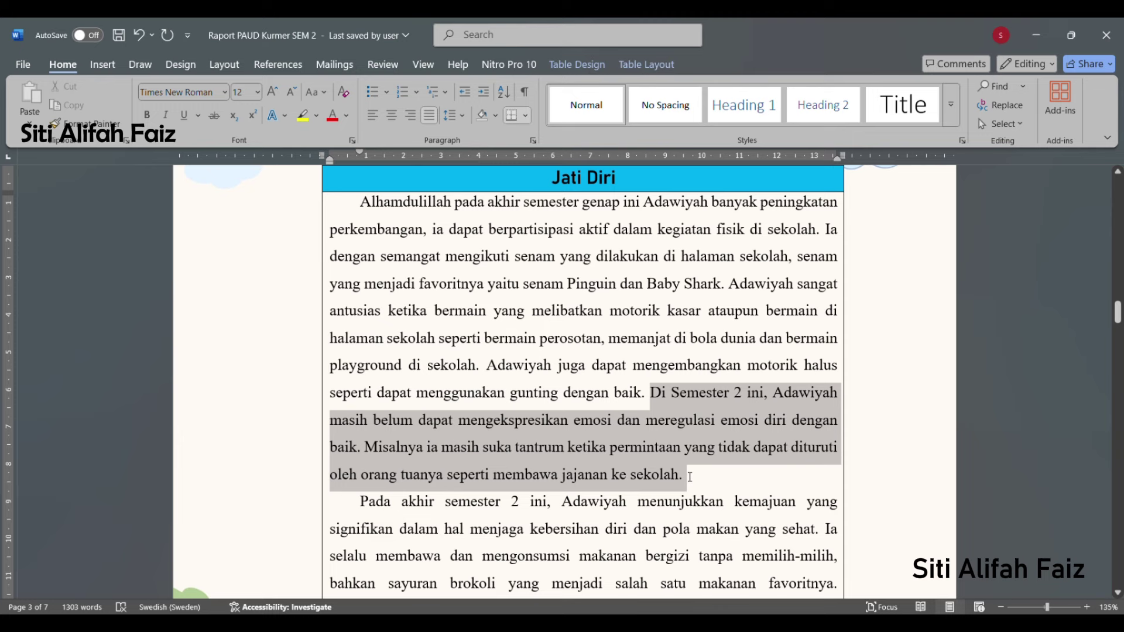
pyautogui.moveTo(690, 476); pyautogui.dragTo(690, 477)
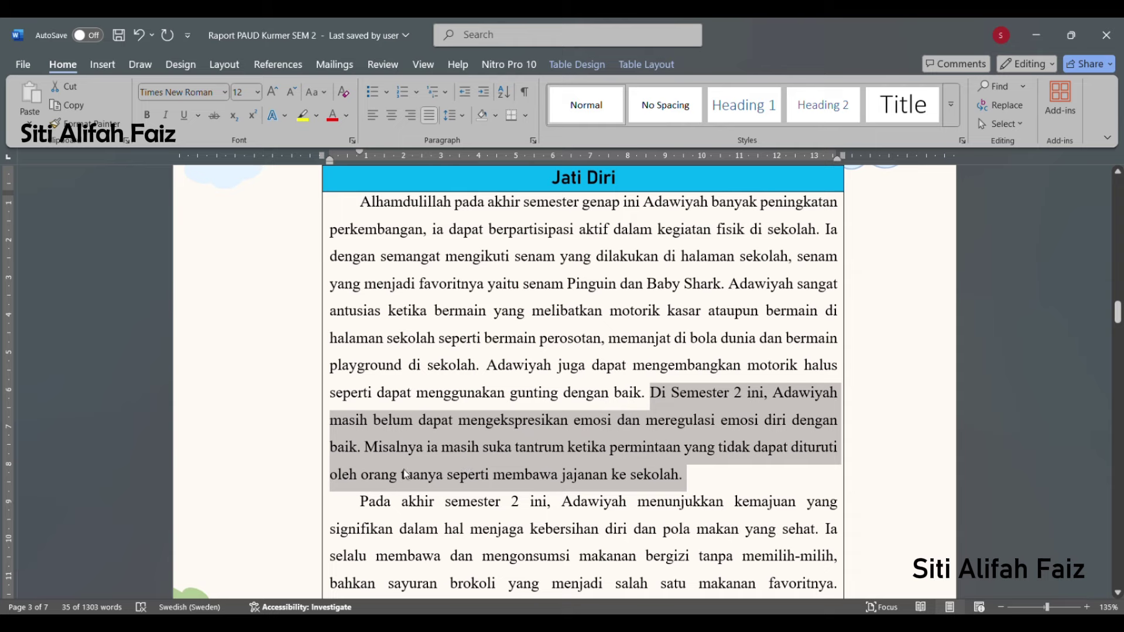
pyautogui.click(380, 460)
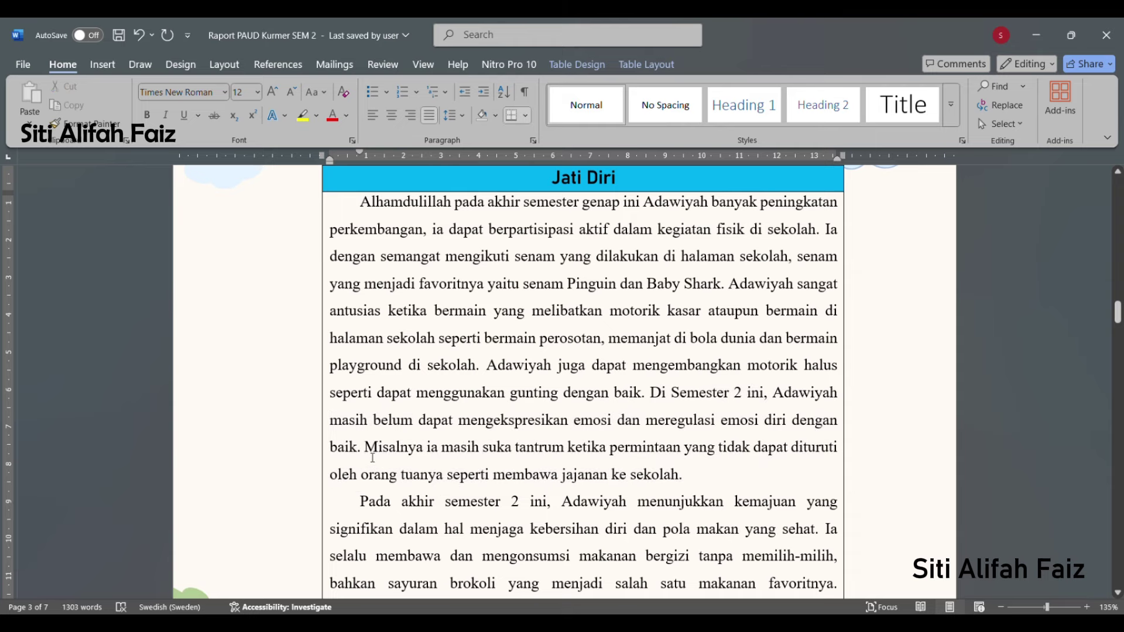
# Read the second Jati Diri paragraph on cleanliness, healthy eating and cultural background, through "pergaulannya sehari-hari"
pyautogui.scroll(-1, 373, 458)
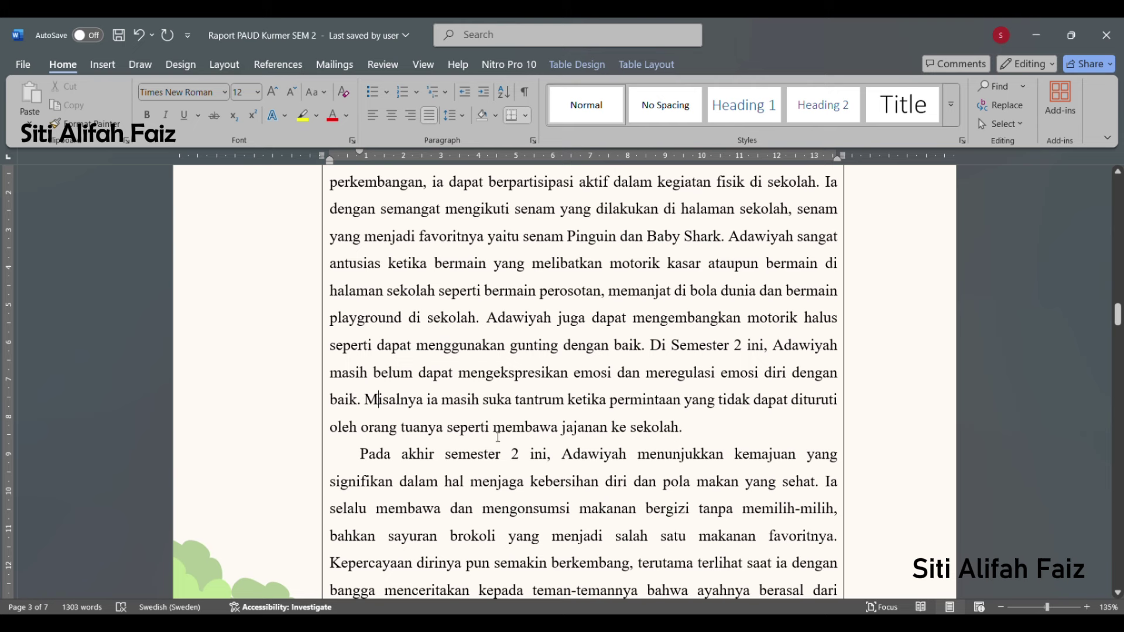
pyautogui.scroll(1, 800, 361)
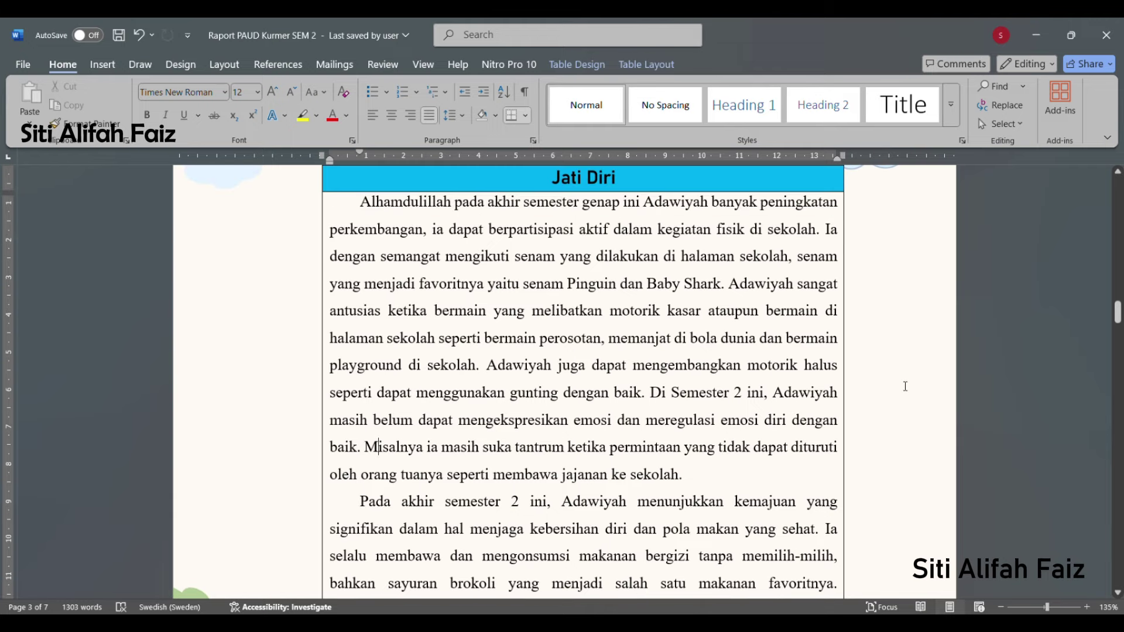
pyautogui.scroll(-3, 906, 386)
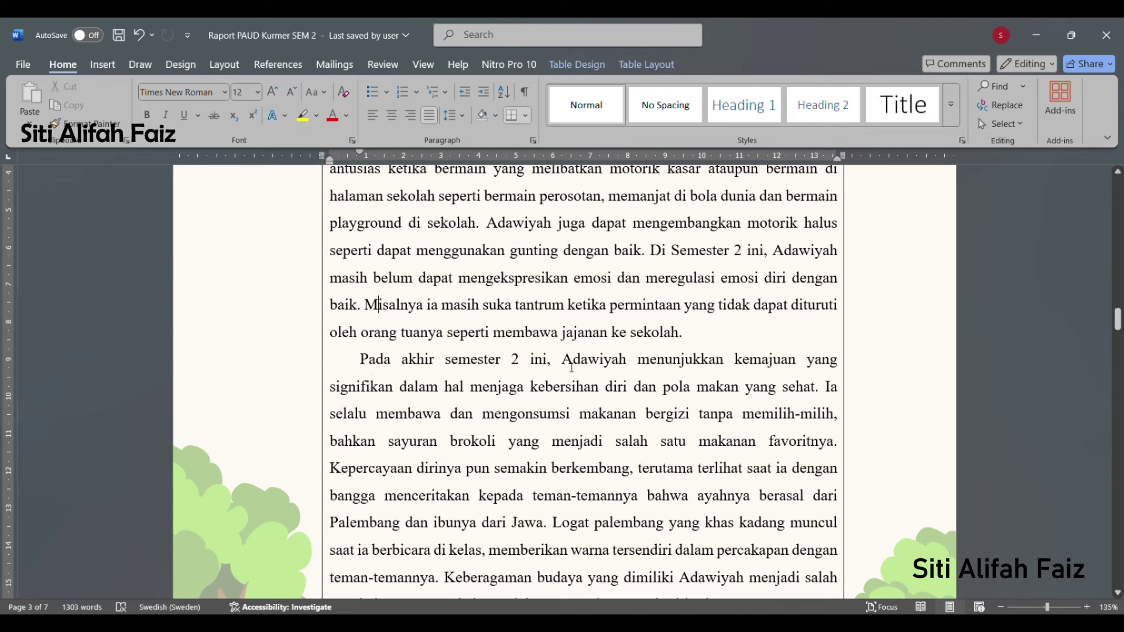
pyautogui.moveTo(563, 366); pyautogui.dragTo(840, 425)
pyautogui.scroll(-1, 374, 403)
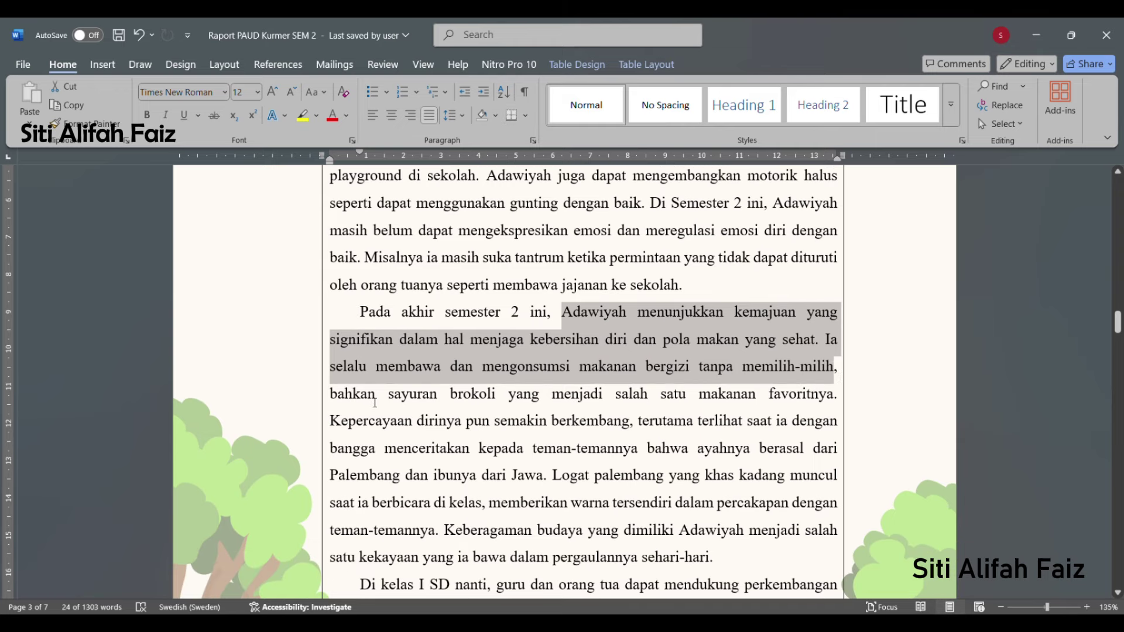
pyautogui.moveTo(341, 396); pyautogui.dragTo(825, 407)
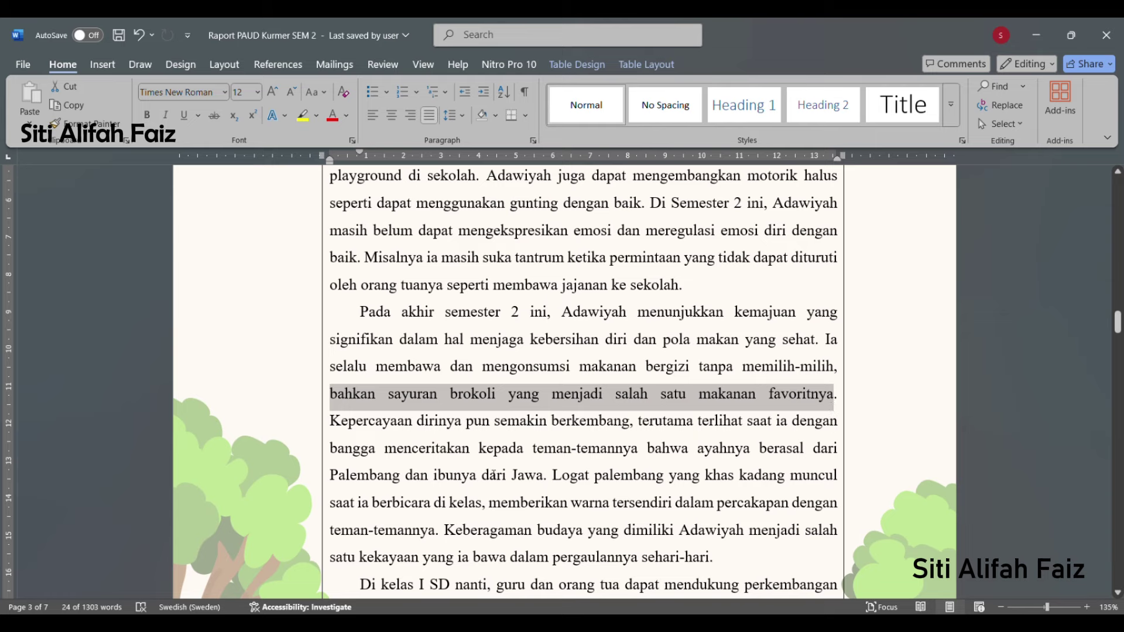
pyautogui.scroll(-1, 436, 440)
pyautogui.moveTo(343, 384); pyautogui.dragTo(728, 510)
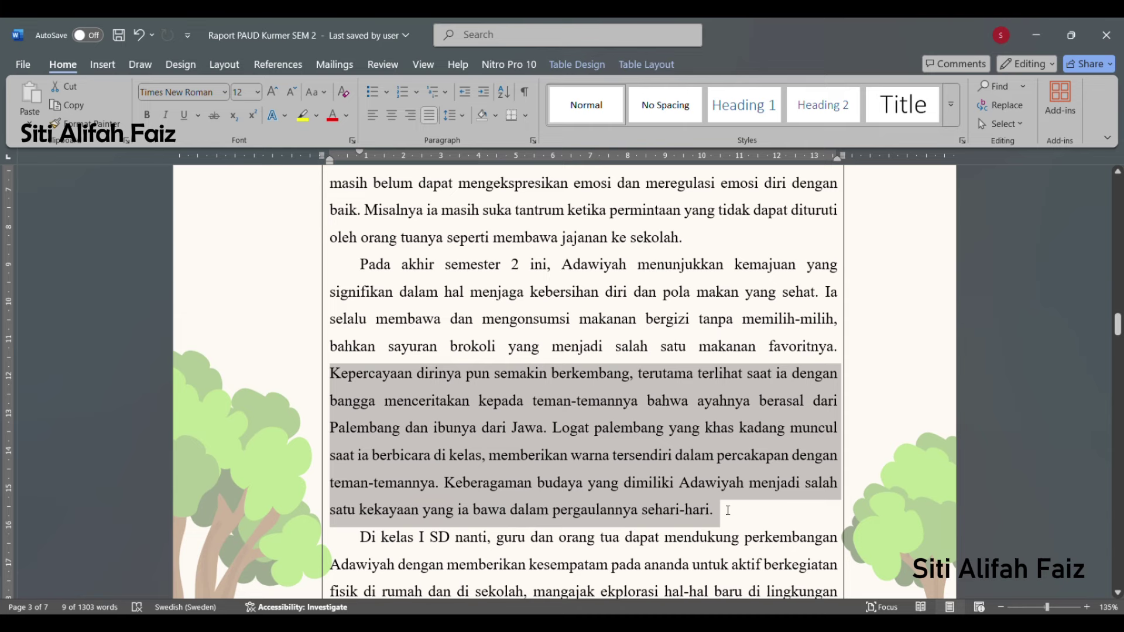
pyautogui.click(539, 537)
# Read the third Jati Diri paragraph, from "Di kelas I SD nanti" through "warisan budaya bangsa"
pyautogui.scroll(-3, 428, 394)
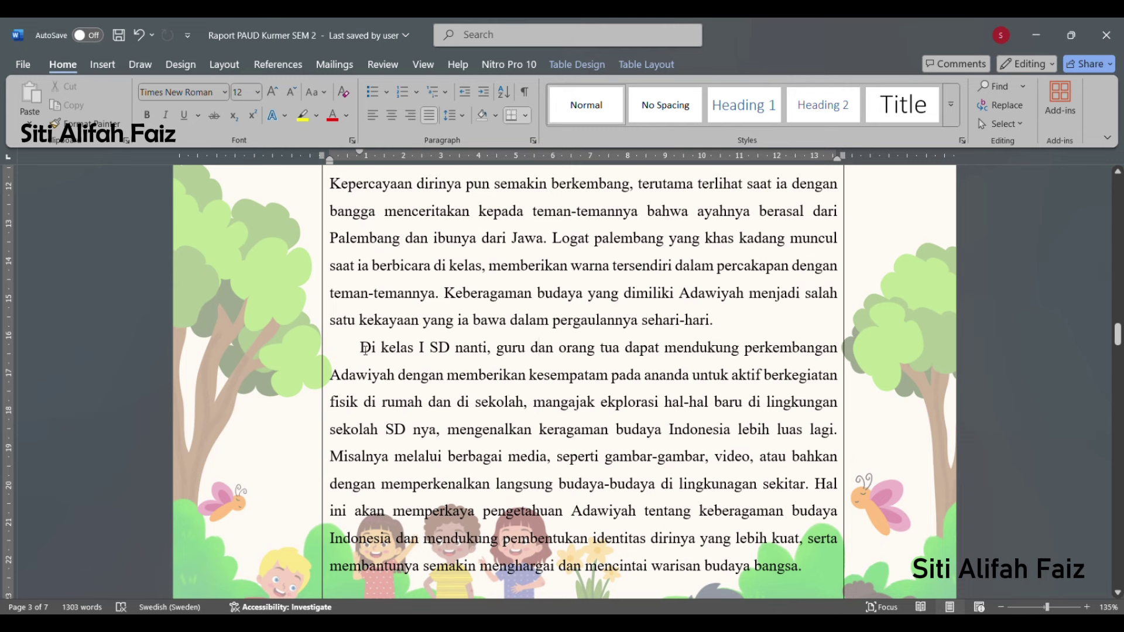
pyautogui.scroll(-1, 365, 350)
pyautogui.moveTo(361, 305); pyautogui.dragTo(811, 394)
pyautogui.moveTo(340, 410); pyautogui.dragTo(787, 444)
pyautogui.scroll(-1, 791, 431)
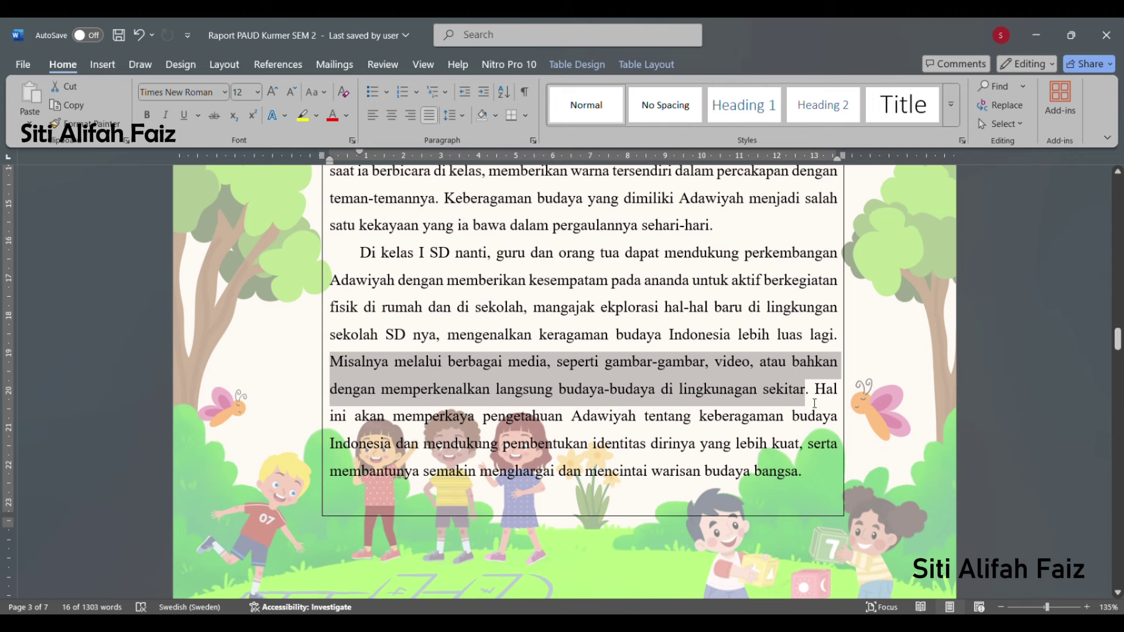
pyautogui.moveTo(815, 404); pyautogui.dragTo(708, 425)
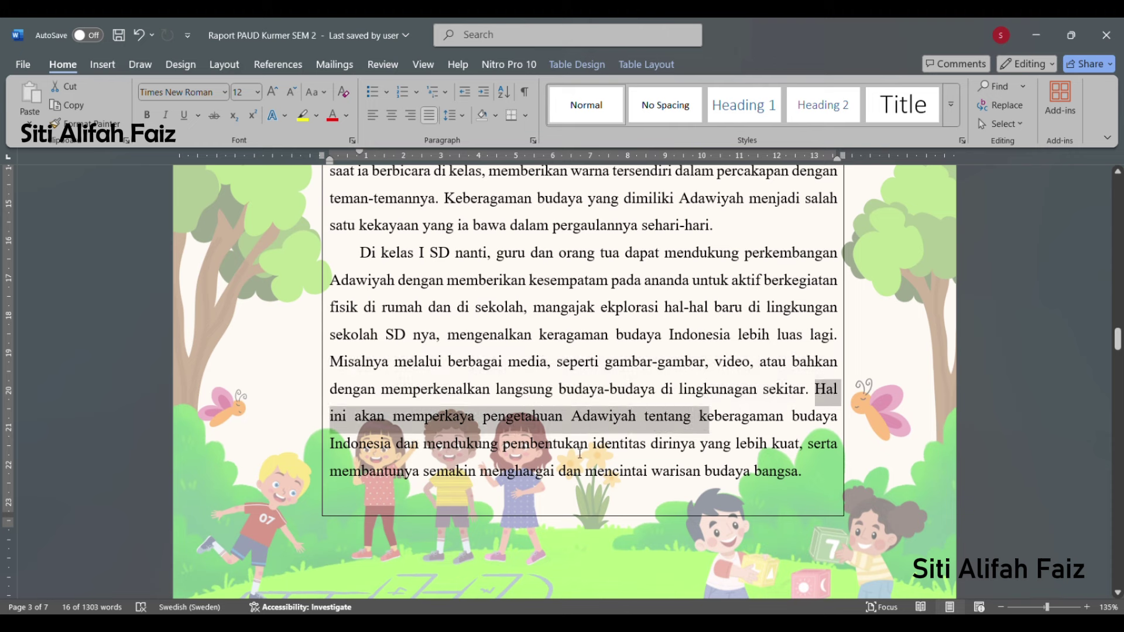
pyautogui.moveTo(580, 452); pyautogui.dragTo(774, 450)
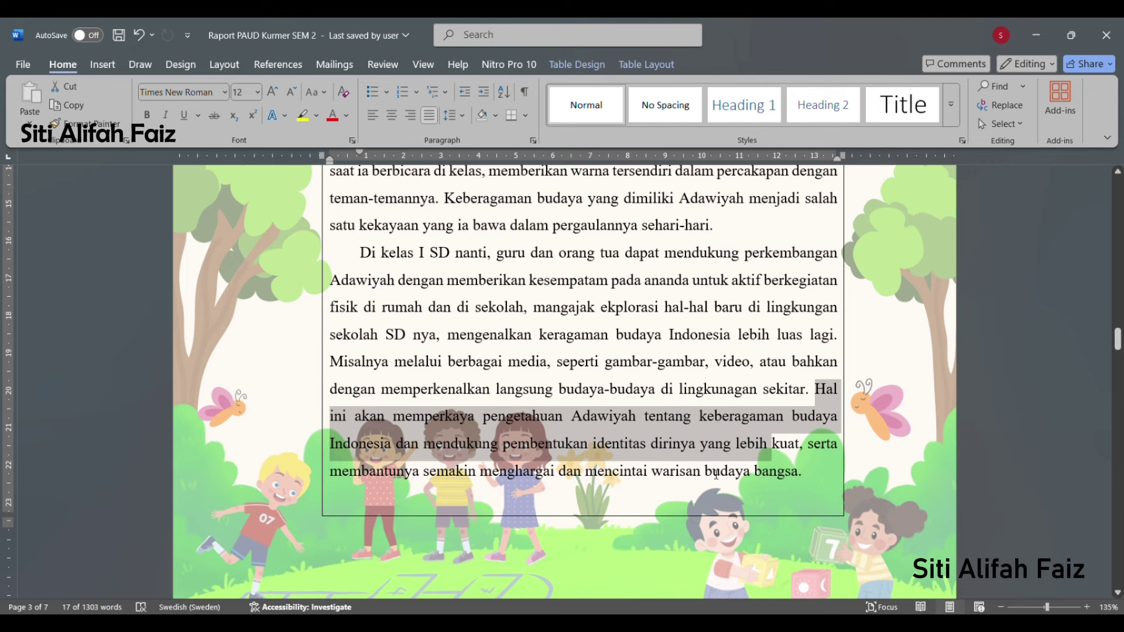
pyautogui.click(783, 477)
# View the "Foto Kegiatan Anak" section and its FOTO ANAK placeholder on page 4
pyautogui.scroll(-10, 552, 354)
pyautogui.click(527, 342)
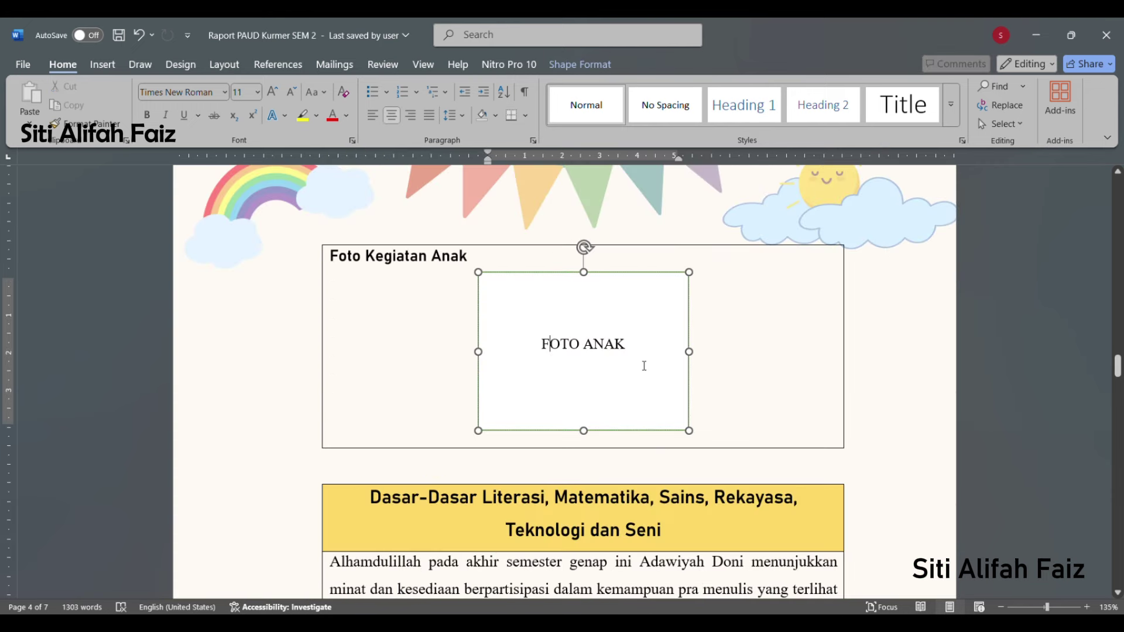
pyautogui.scroll(1, 638, 366)
pyautogui.scroll(8, 530, 375)
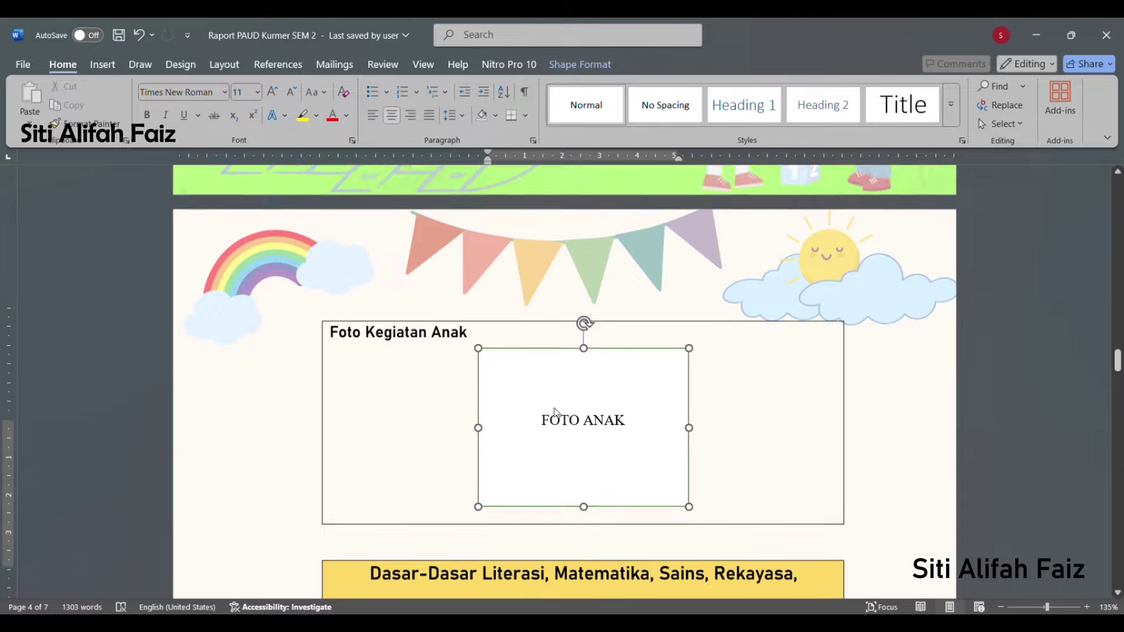
pyautogui.scroll(12, 561, 418)
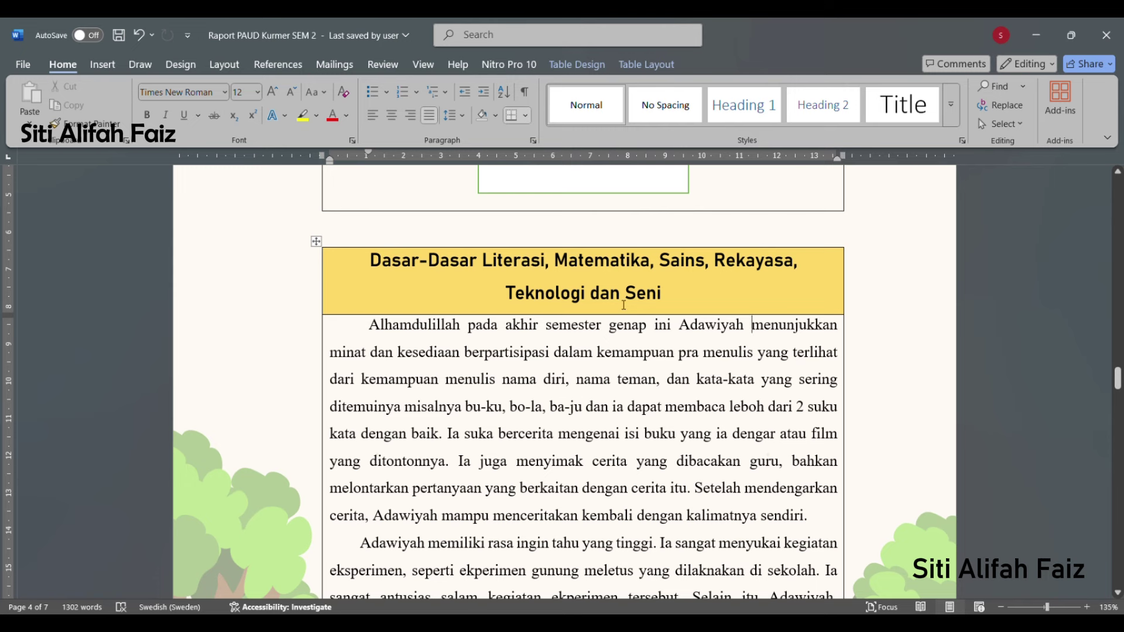
# Read the opening of the "Dasar-Dasar Literasi" section and correct "leboh" to "lebih" in the sentence about reading syllables
pyautogui.scroll(-1, 624, 305)
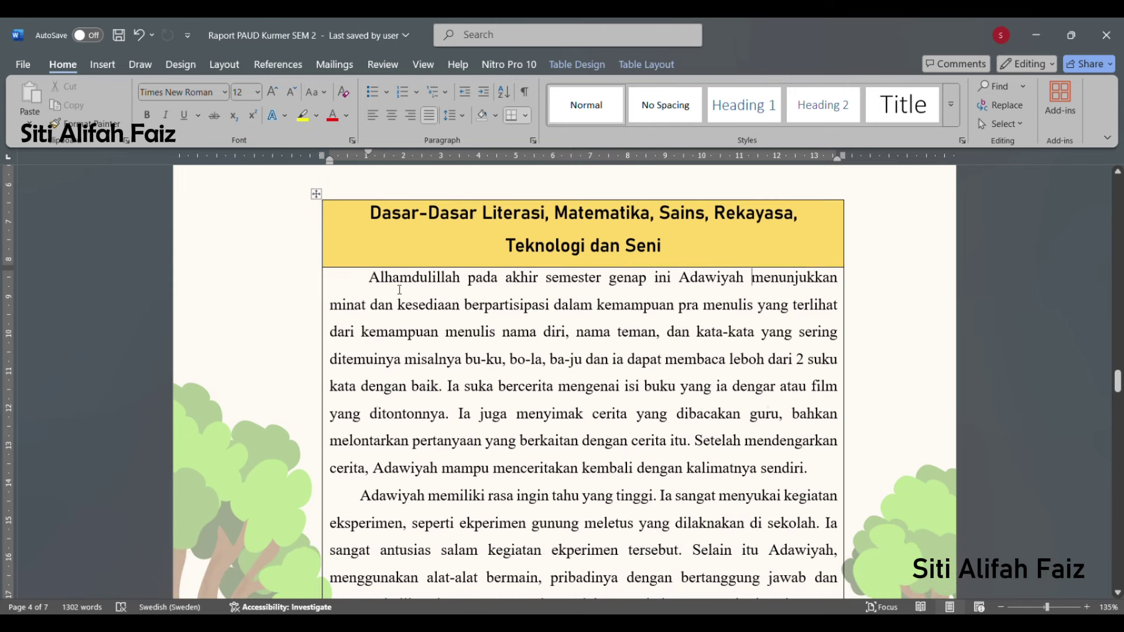
pyautogui.moveTo(378, 284); pyautogui.dragTo(732, 385)
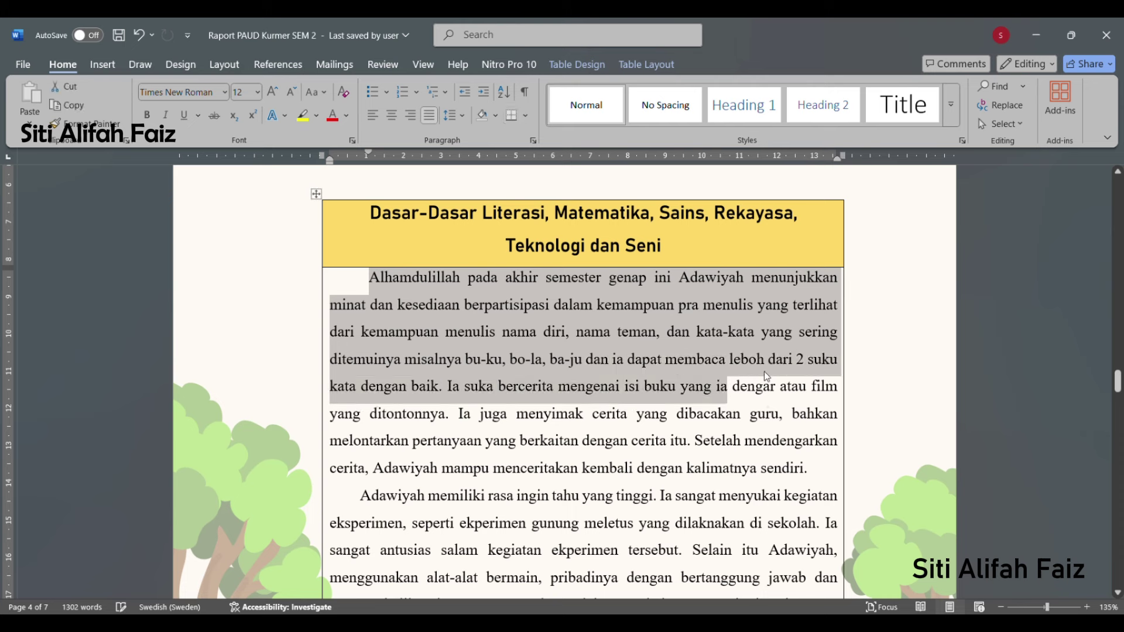
pyautogui.click(749, 360)
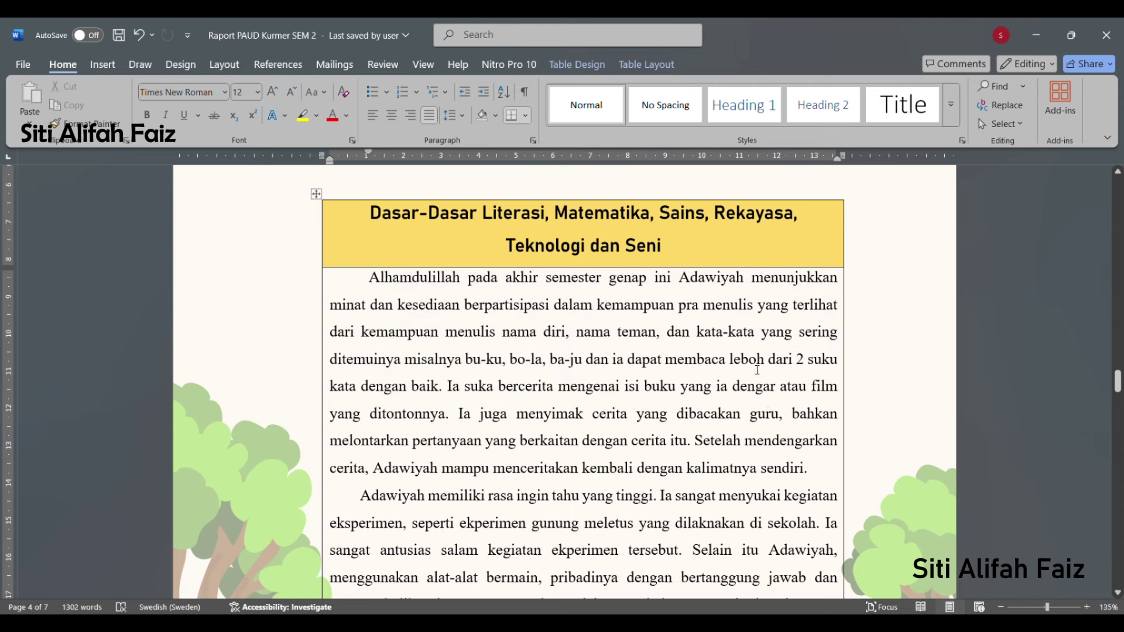
pyautogui.press('Delete')
pyautogui.write('i')
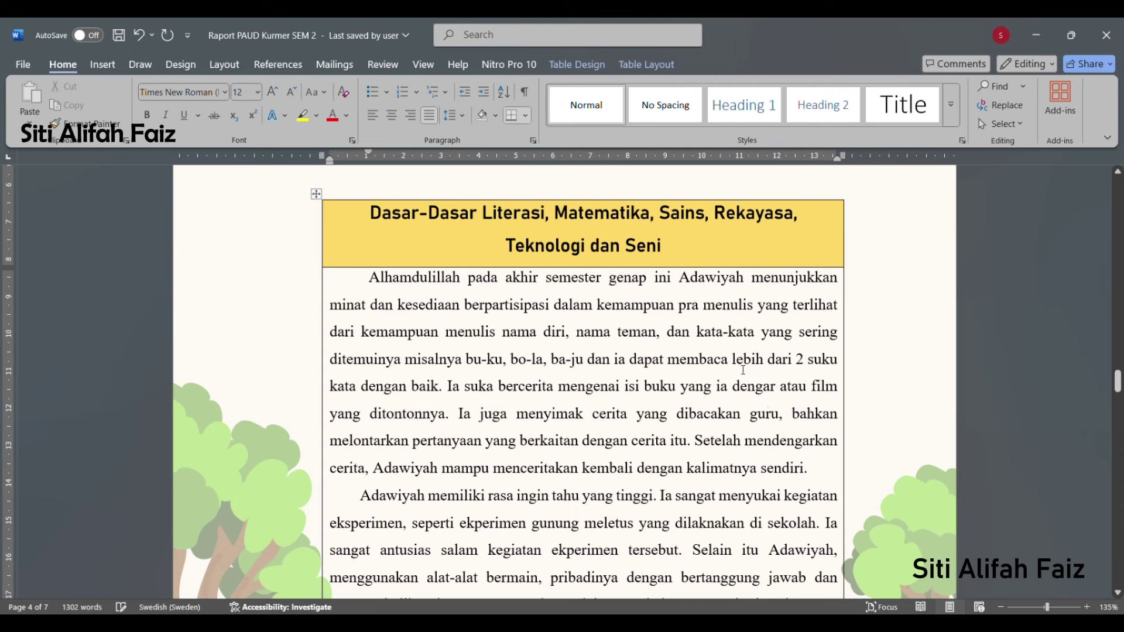
# Read the rest of the first literacy paragraph, on telling and listening to stories, through "kalimatnya sendiri"
pyautogui.moveTo(454, 396)
pyautogui.mouseDown()
pyautogui.moveTo(480, 397)
pyautogui.moveTo(464, 416)
pyautogui.mouseUp()
pyautogui.scroll(-1, 578, 406)
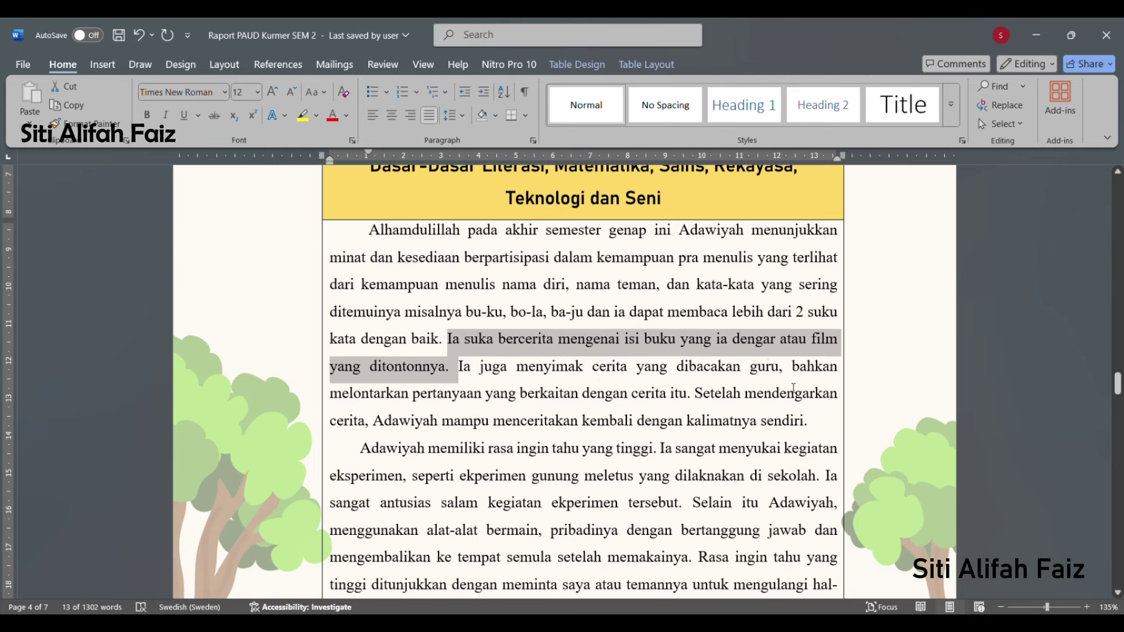
pyautogui.moveTo(420, 403); pyautogui.dragTo(682, 408)
pyautogui.click(368, 421)
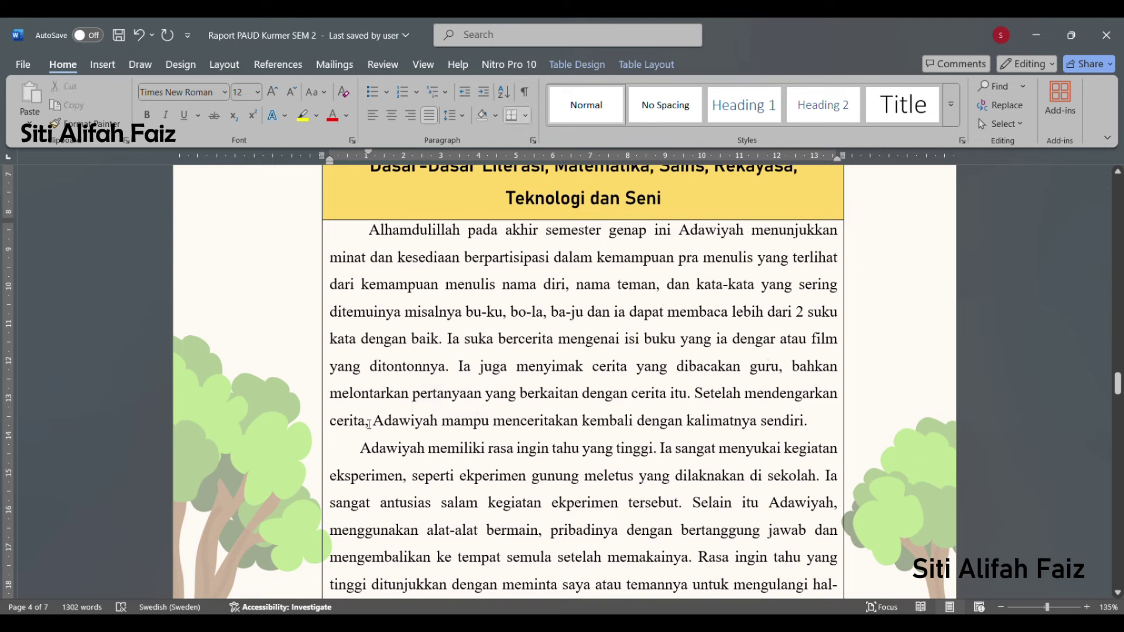
pyautogui.moveTo(549, 432); pyautogui.dragTo(798, 434)
pyautogui.scroll(-2, 586, 380)
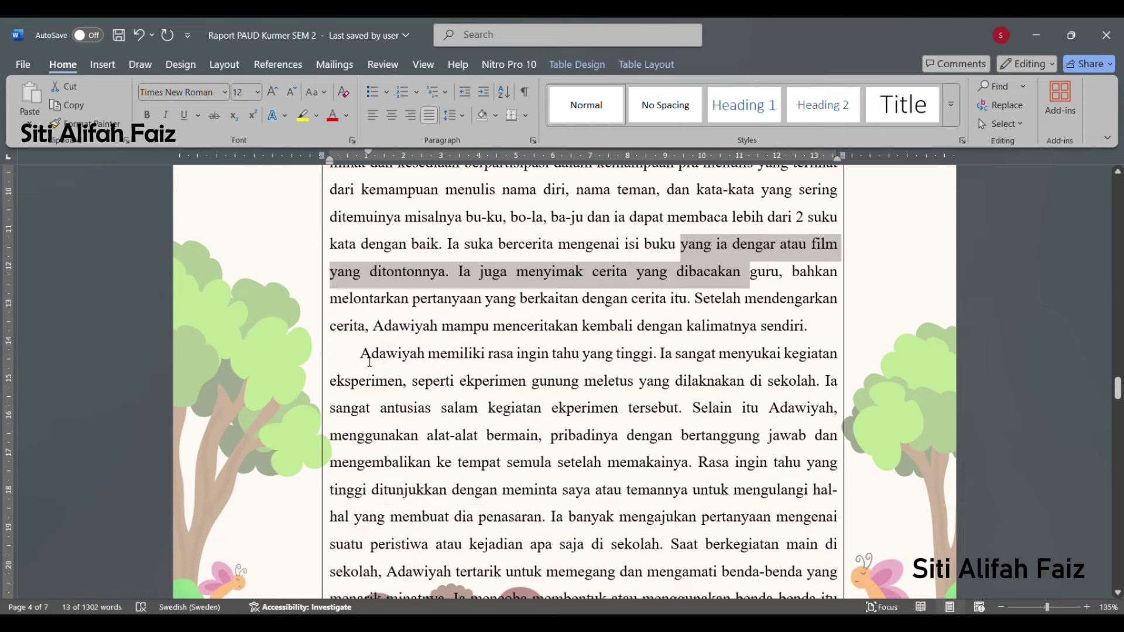
# Correct "dilaknakan" to "dilaksanakan" in the second literacy paragraph's sentence about the "gunung meletus" experiment
pyautogui.moveTo(360, 354); pyautogui.dragTo(441, 390)
pyautogui.moveTo(511, 381); pyautogui.dragTo(707, 393)
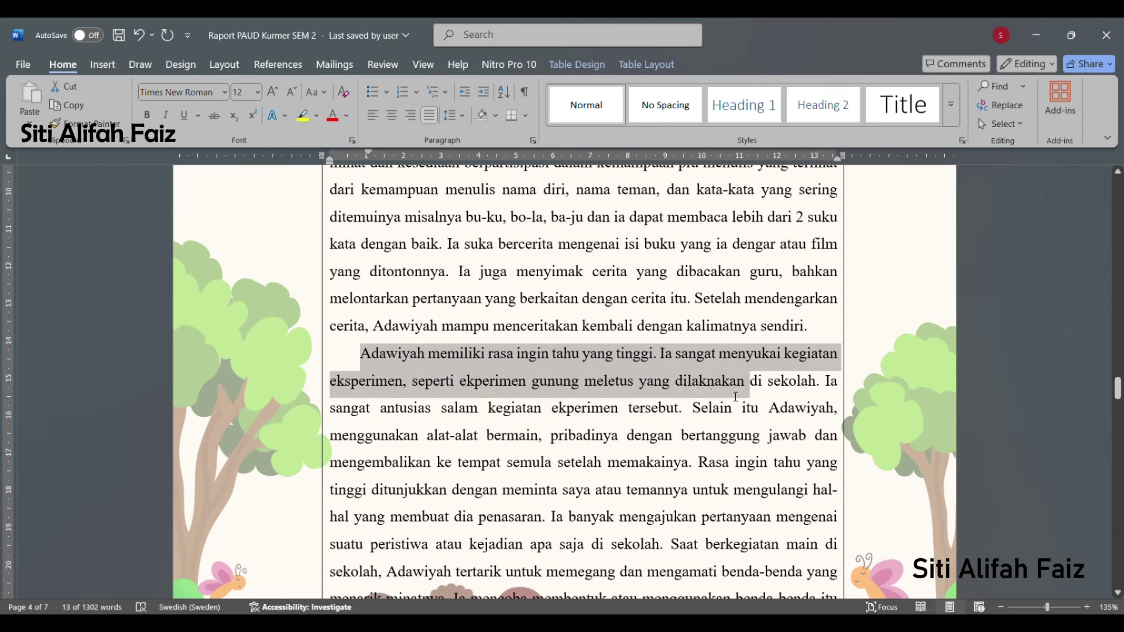
pyautogui.click(713, 386)
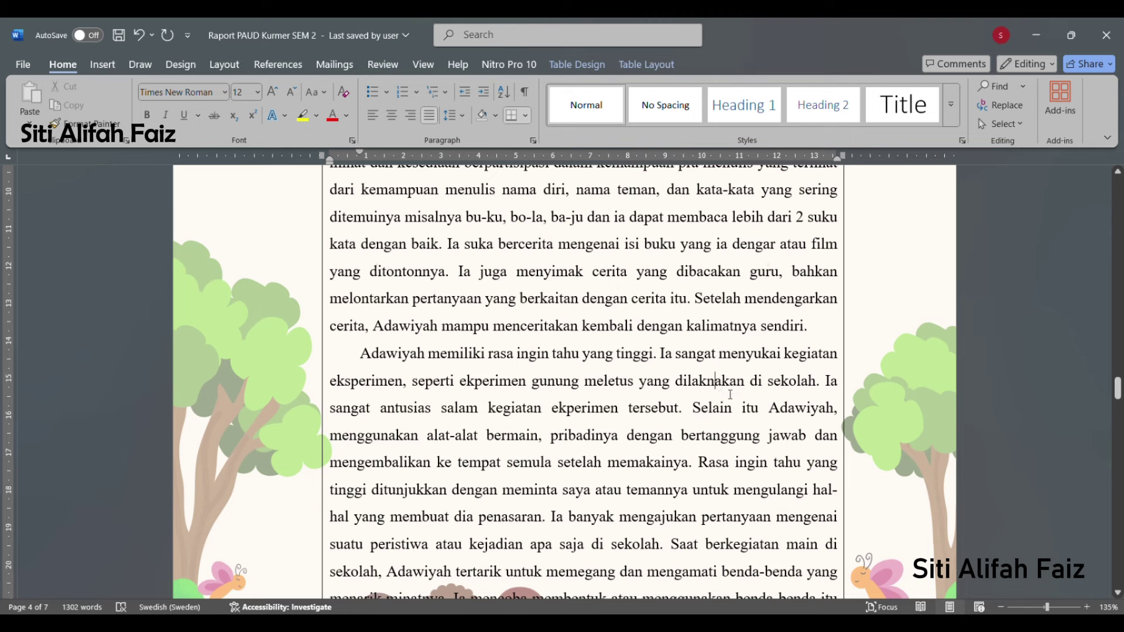
pyautogui.write('sa')
# Read the remainder of the second literacy paragraph, on experiments, curiosity and play, through "seperti angka 1-10"
pyautogui.moveTo(405, 417); pyautogui.dragTo(692, 419)
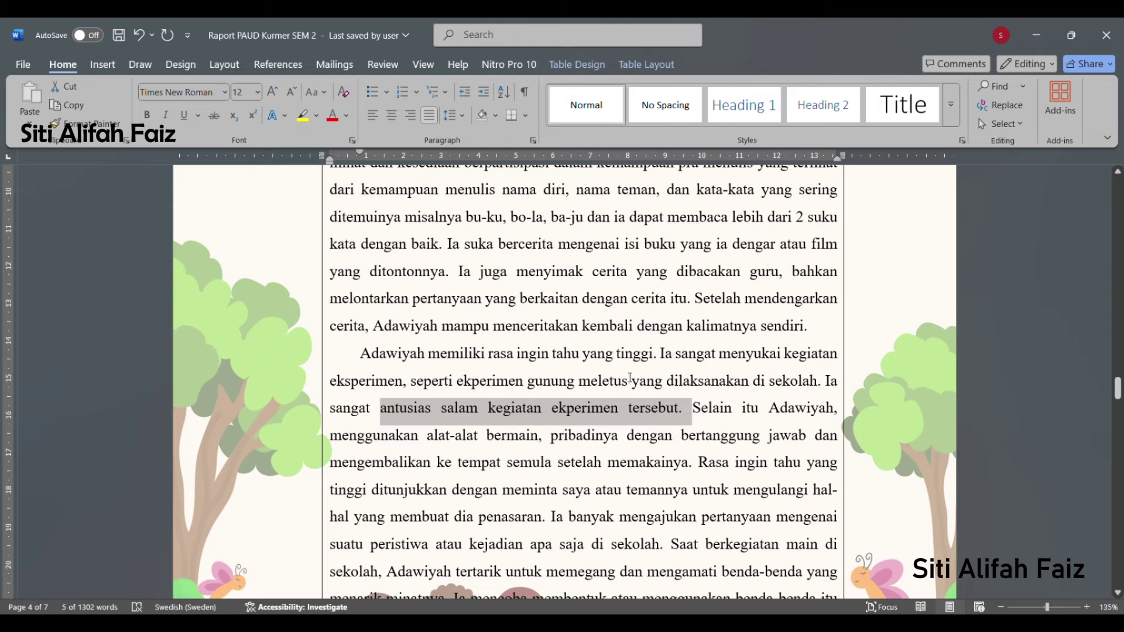
pyautogui.moveTo(370, 365); pyautogui.dragTo(679, 410)
pyautogui.scroll(-1, 692, 404)
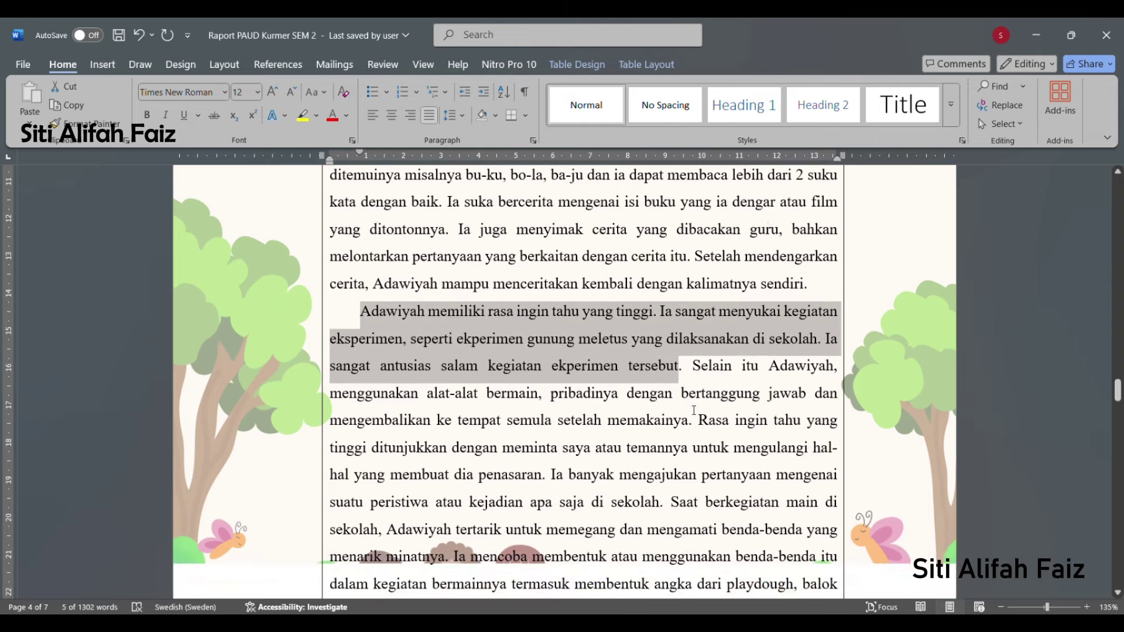
pyautogui.moveTo(704, 366); pyautogui.dragTo(707, 420)
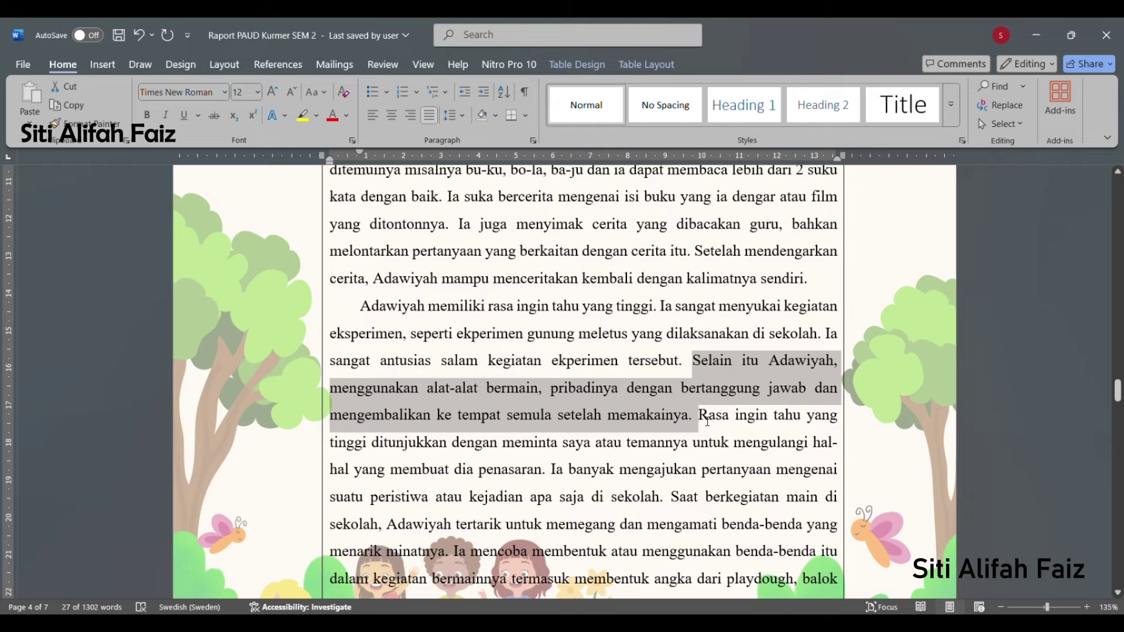
pyautogui.scroll(3, 679, 439)
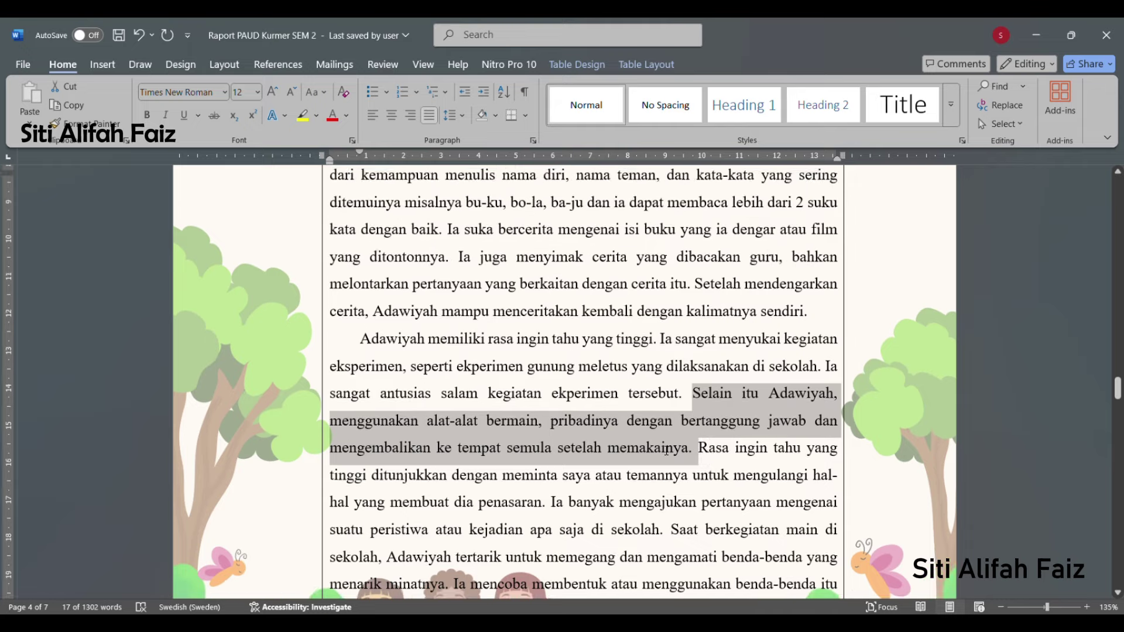
pyautogui.scroll(-4, 666, 451)
pyautogui.moveTo(672, 401); pyautogui.dragTo(564, 515)
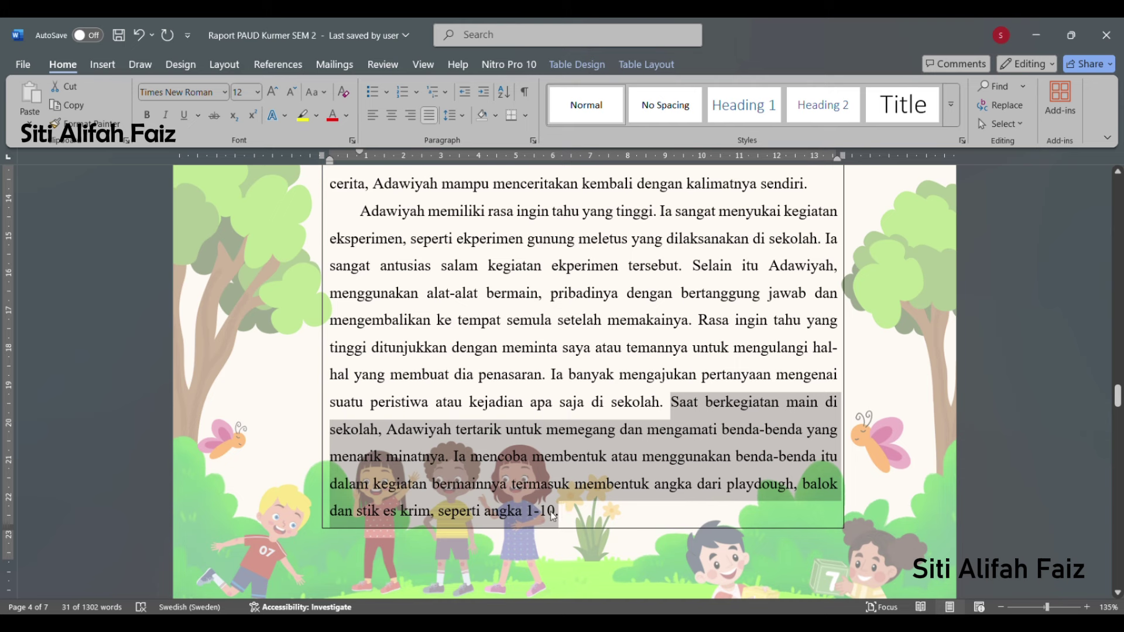
pyautogui.click(568, 492)
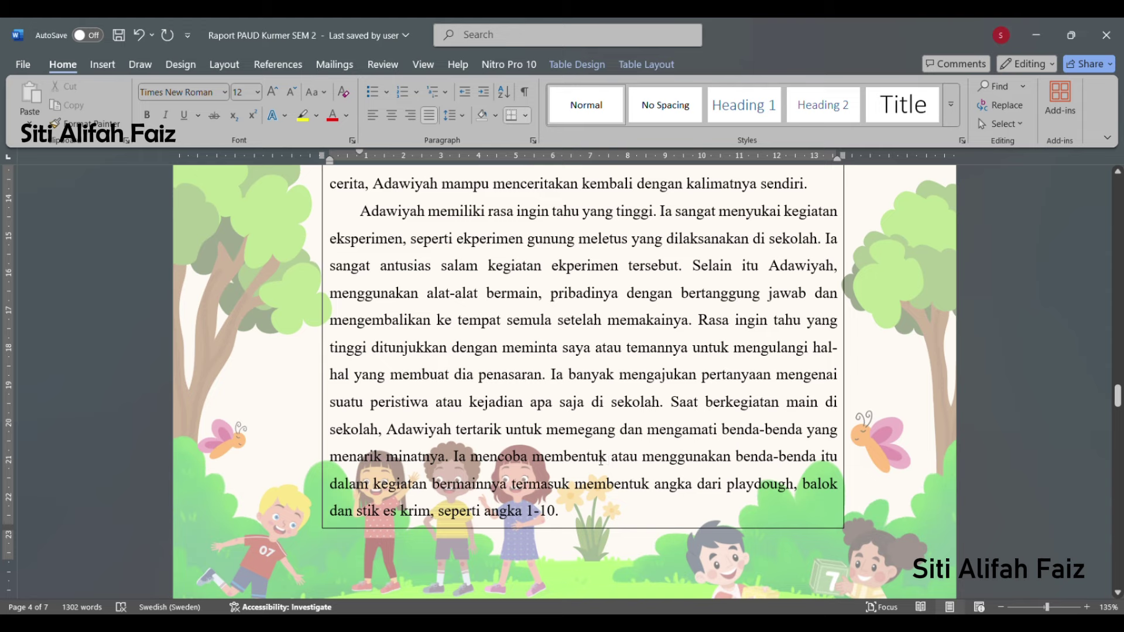
# Read the page 5 sentence advising parents on writing and literacy, from "Orang tua juga dapat mengajak" through "kemampuan bahasanya"
pyautogui.scroll(-6, 601, 458)
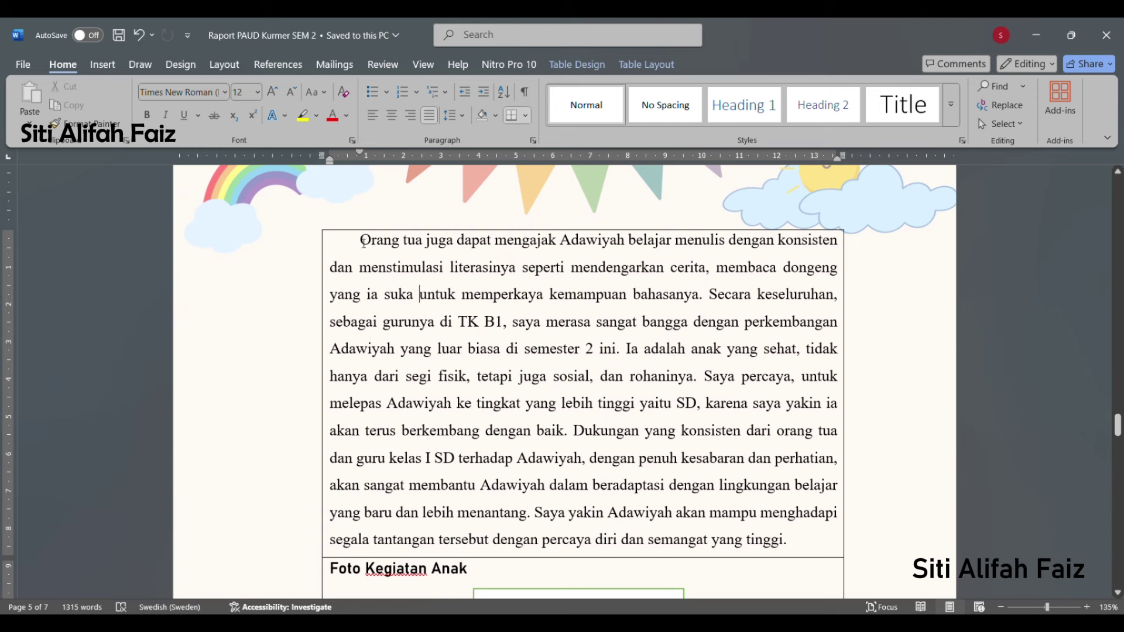
pyautogui.moveTo(367, 242); pyautogui.dragTo(661, 306)
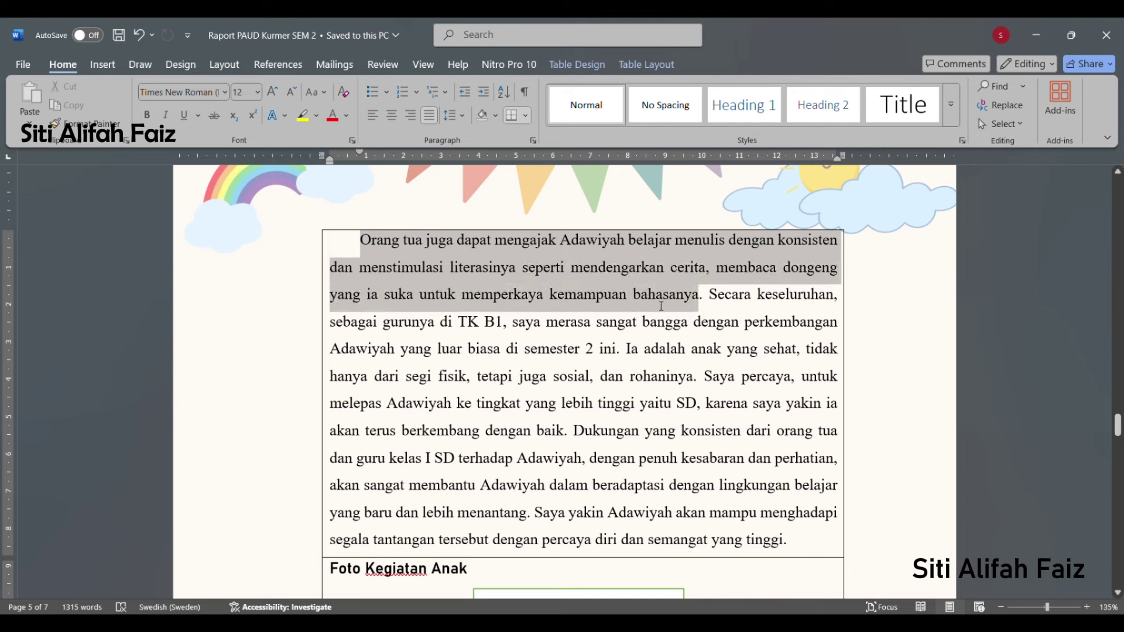
pyautogui.click(724, 316)
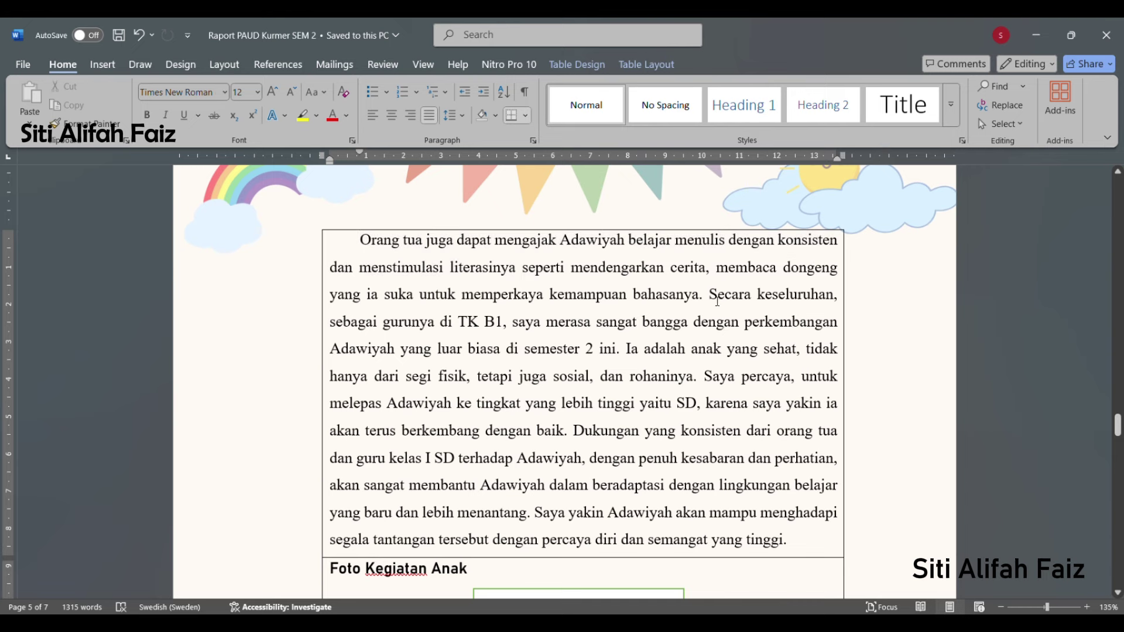
# Read the teacher's closing remarks on page 5, from "Secara keseluruhan" through "semangat yang tinggi"
pyautogui.moveTo(711, 301); pyautogui.dragTo(578, 434)
pyautogui.click(578, 434)
pyautogui.scroll(-1, 579, 436)
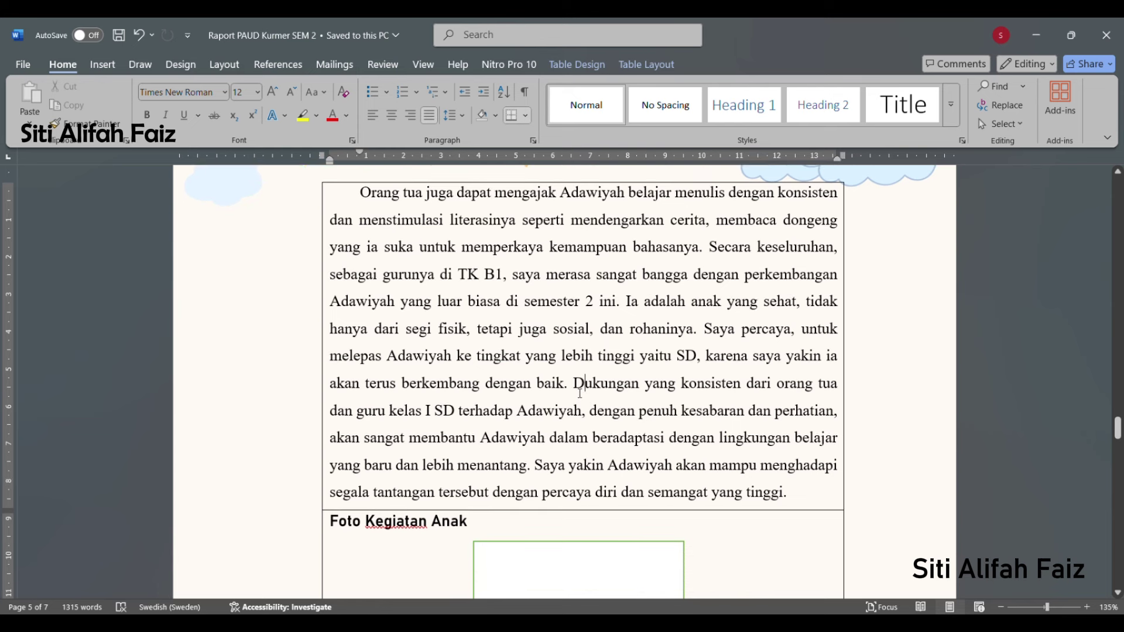
pyautogui.moveTo(579, 392); pyautogui.dragTo(774, 490)
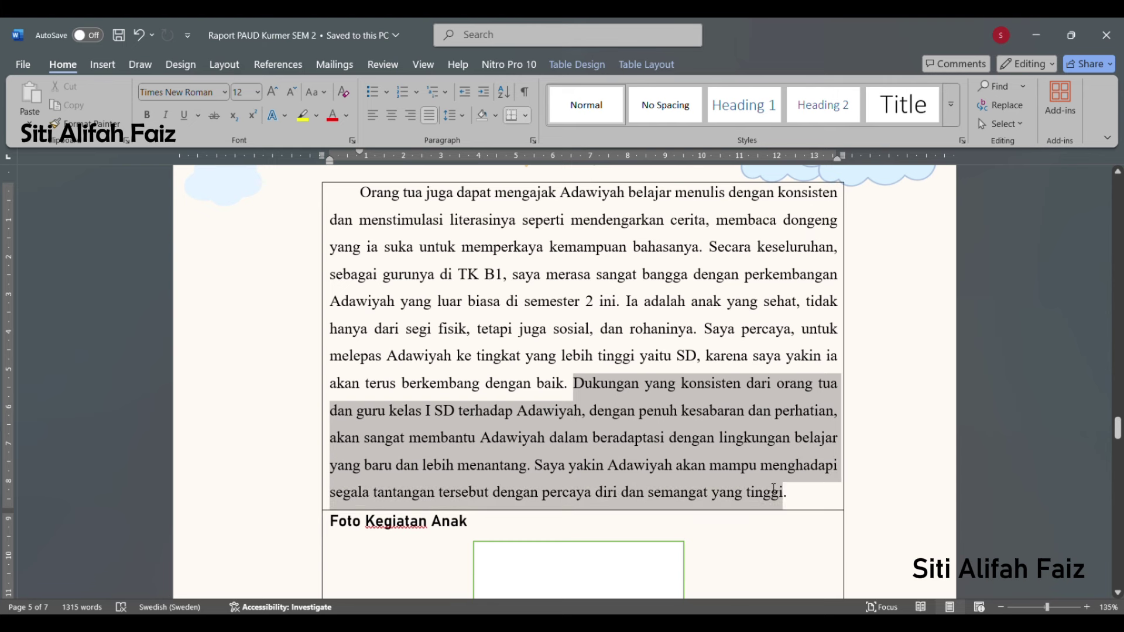
pyautogui.moveTo(782, 491); pyautogui.dragTo(802, 496)
pyautogui.click(803, 495)
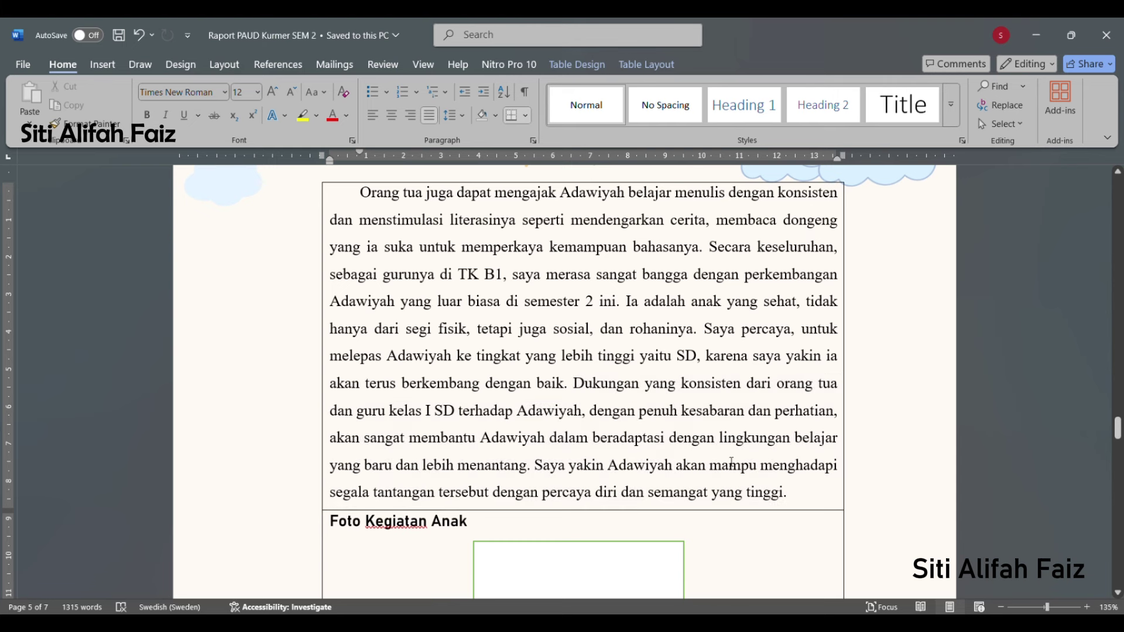